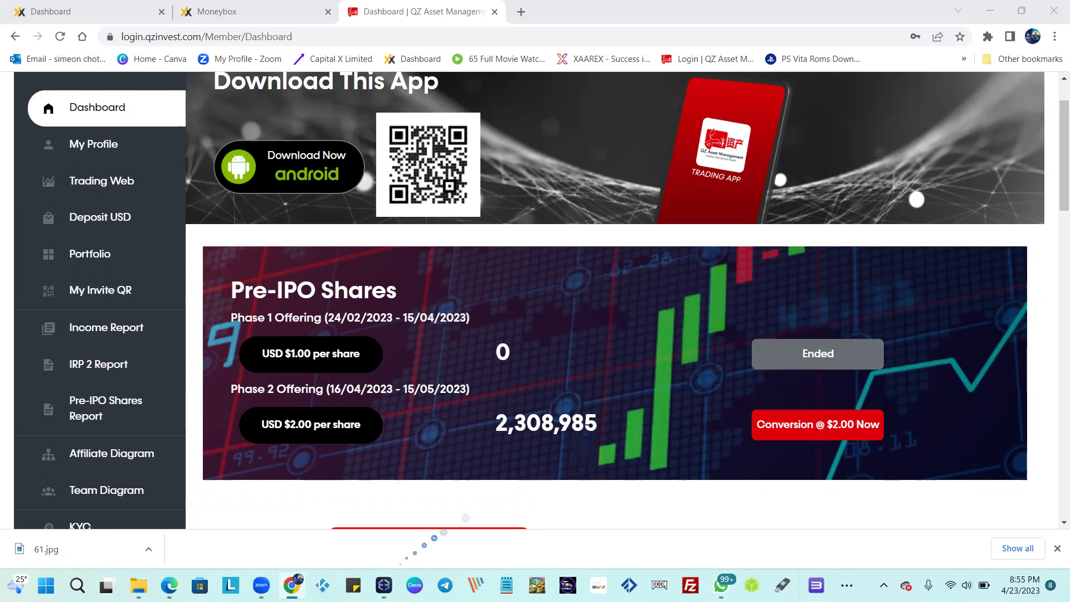
Switch to the Exodus wallet, which shows a Tether USD balance of 143.40167 USDT.
click(384, 585)
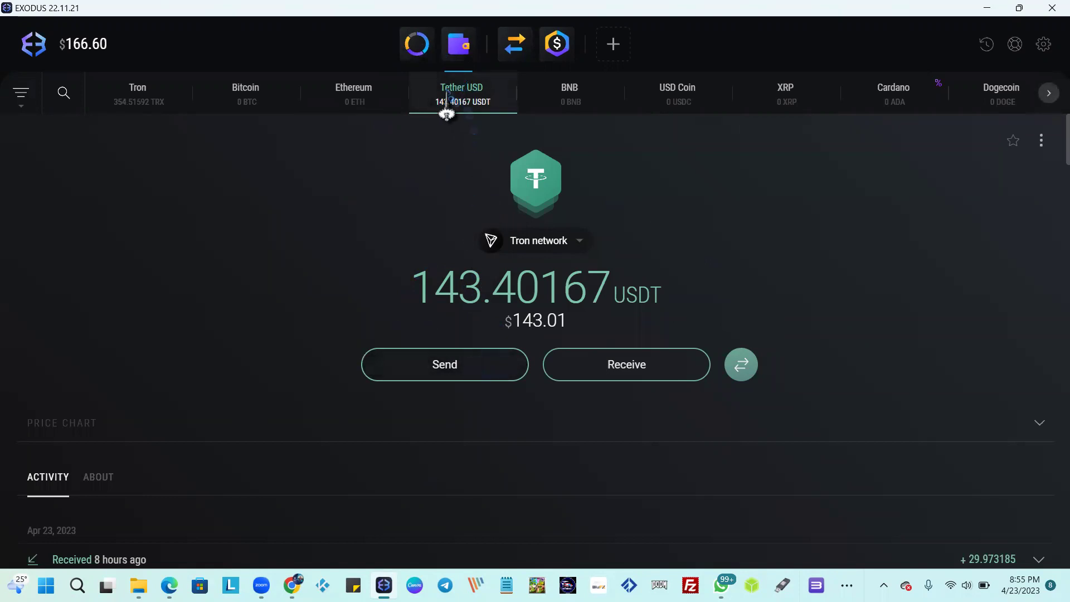
Check the Tron and Tether USD balances in Exodus, then go back to the QZ dashboard in Chrome.
click(137, 101)
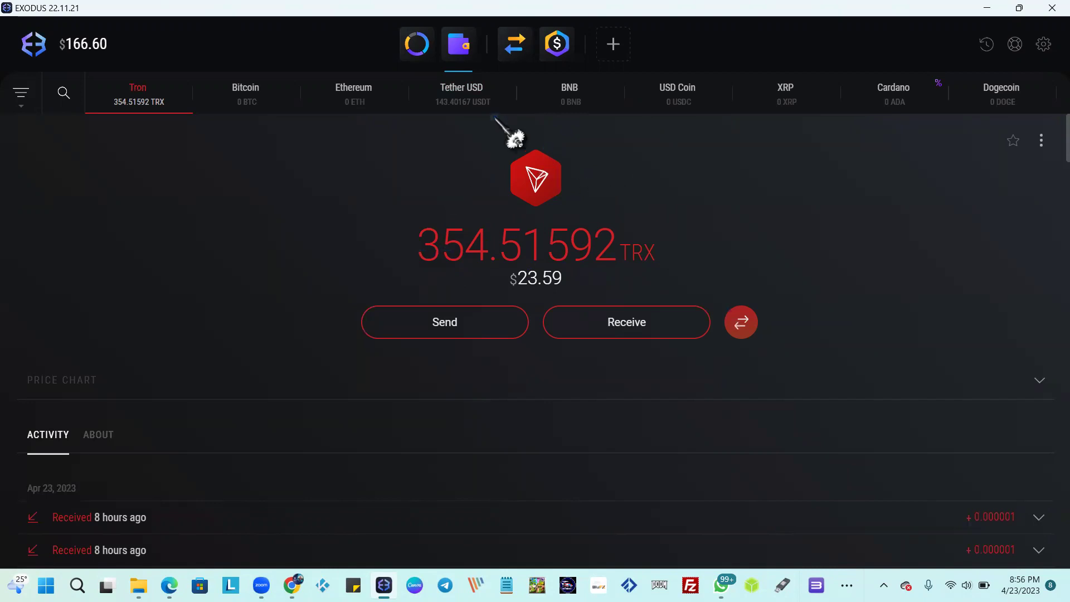
click(464, 103)
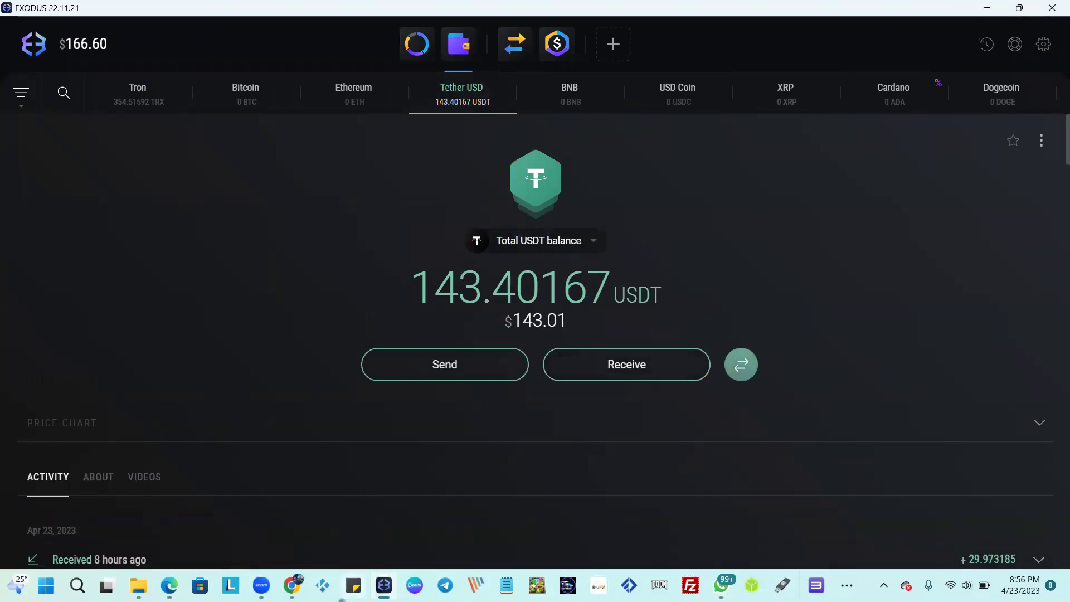
click(292, 585)
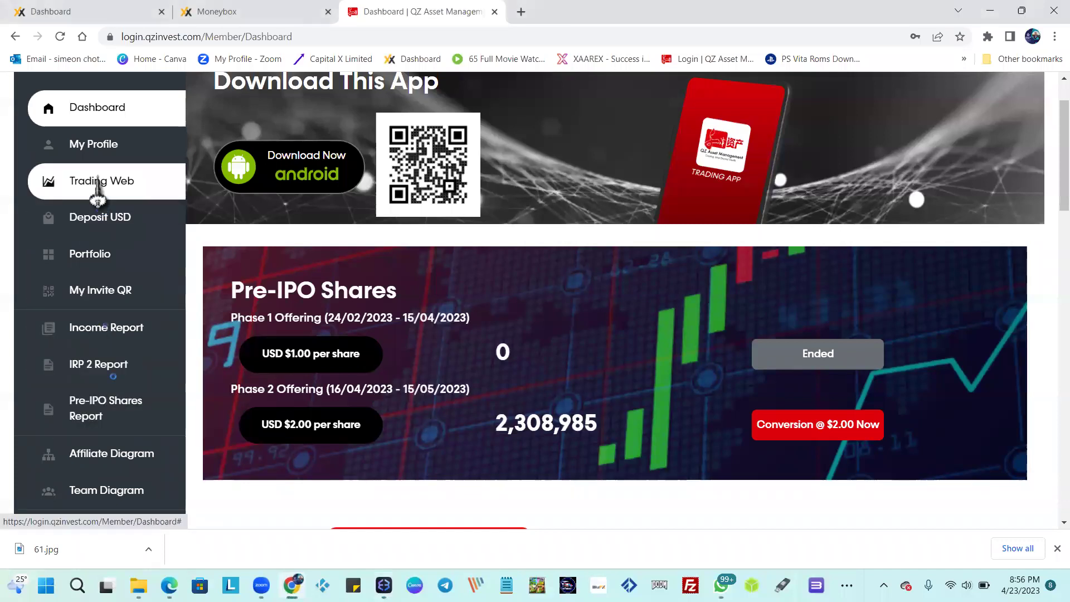
Generate a TRC20 USDT deposit address on the Deposit USD page and copy it.
click(104, 224)
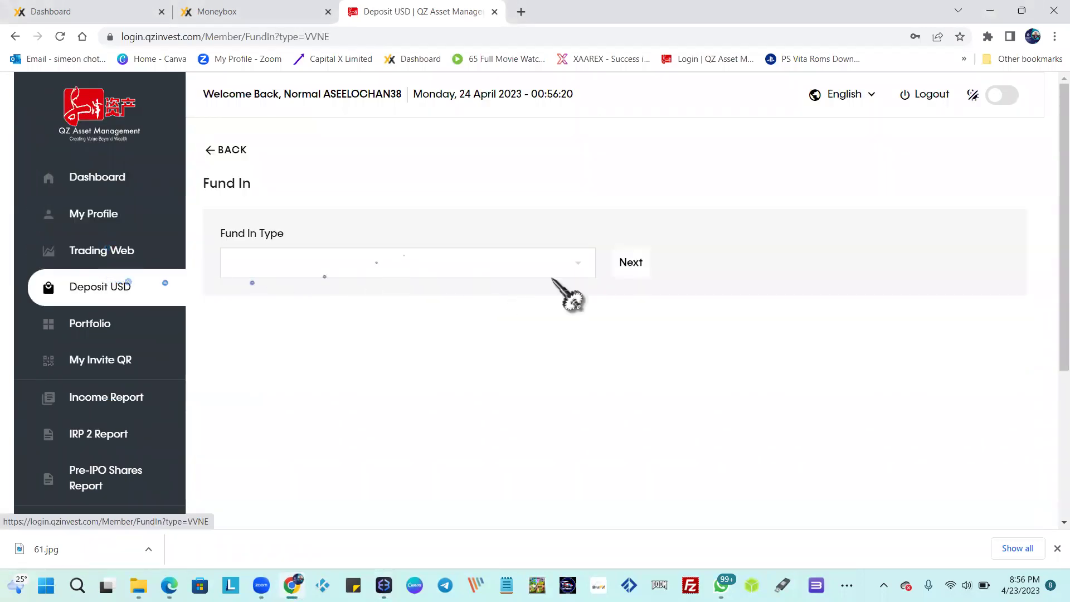
click(557, 270)
click(247, 263)
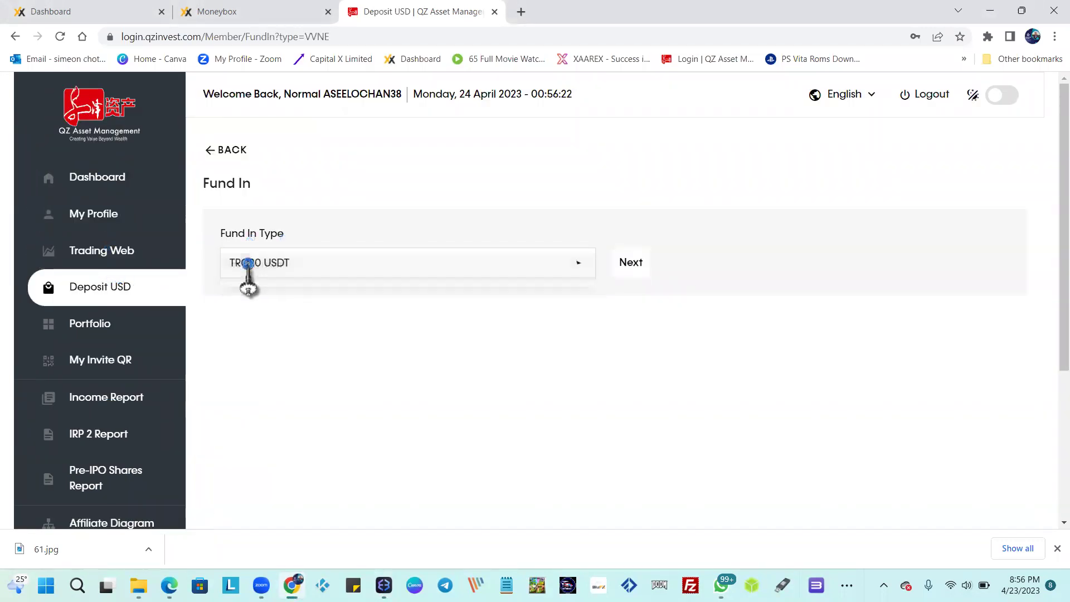
click(633, 267)
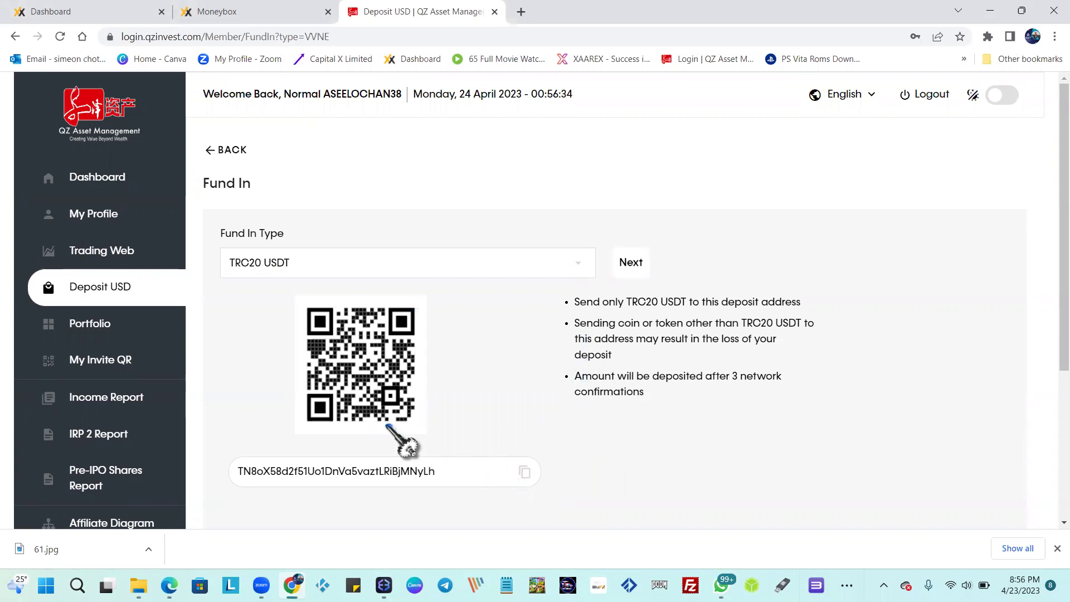
click(524, 473)
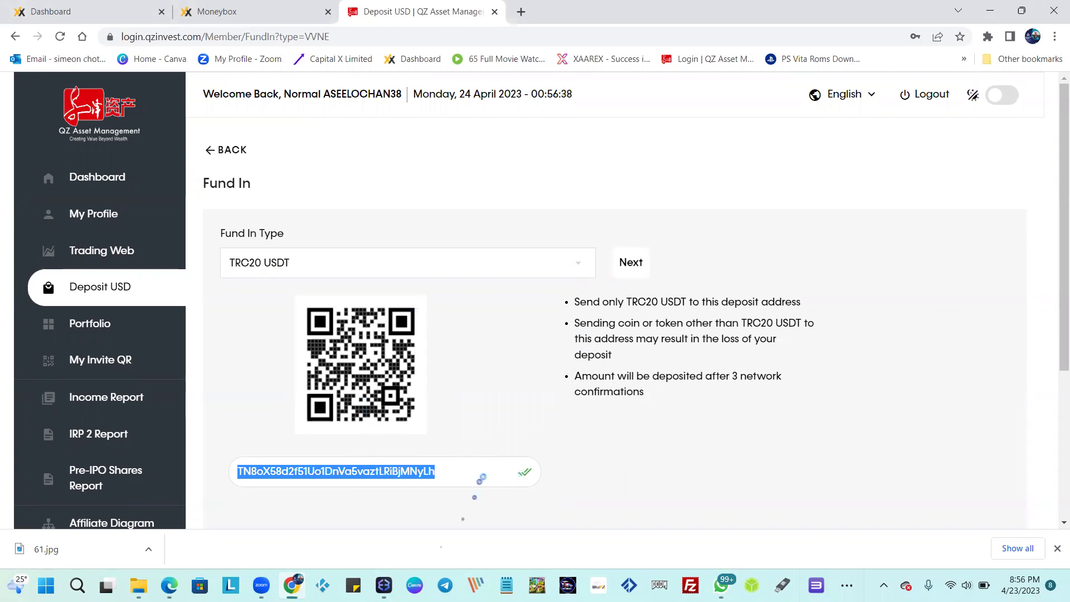
Start an Exodus Tether USD send to the copied deposit address, switched to the Tron network.
mouse_move(384, 585)
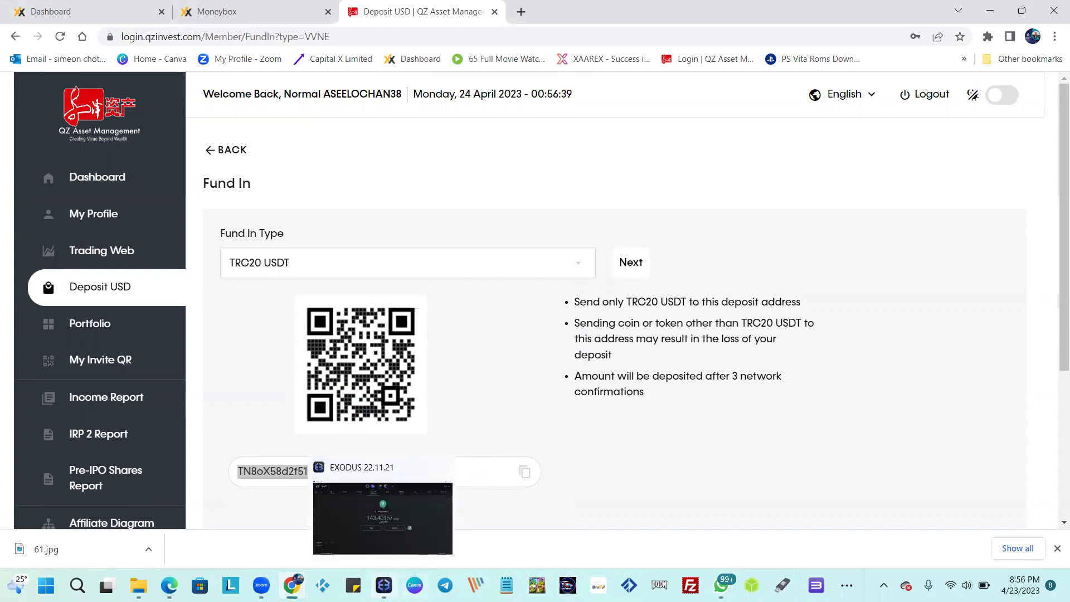
click(429, 510)
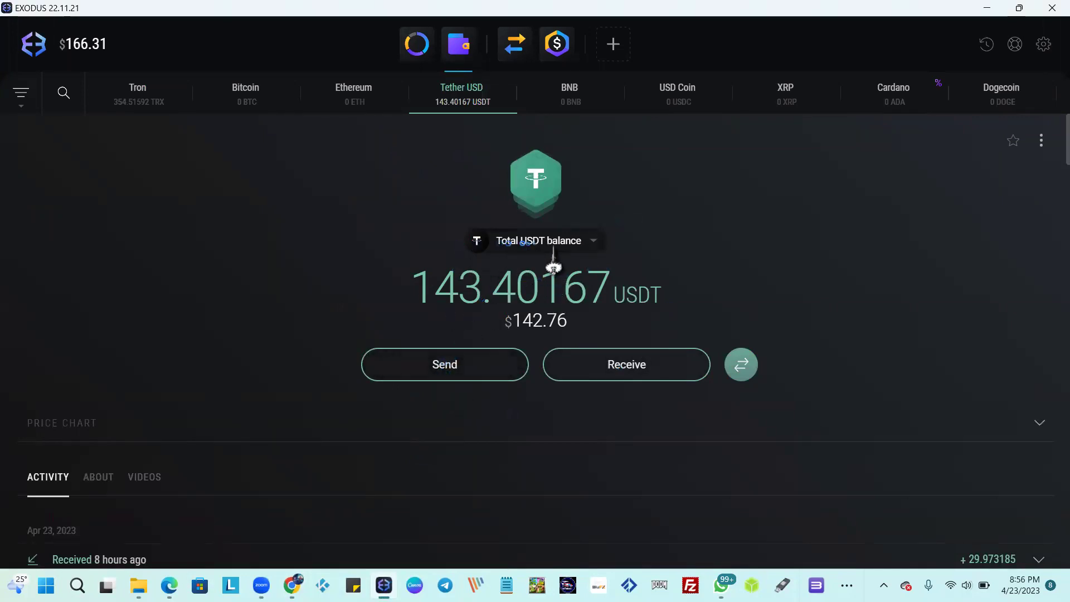
click(451, 369)
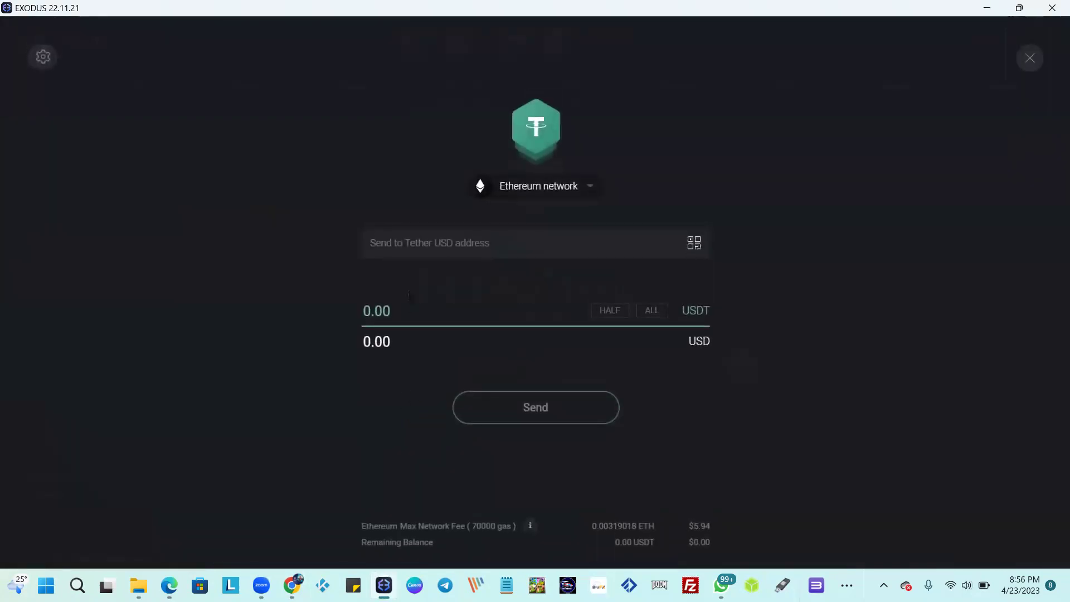
right_click(381, 244)
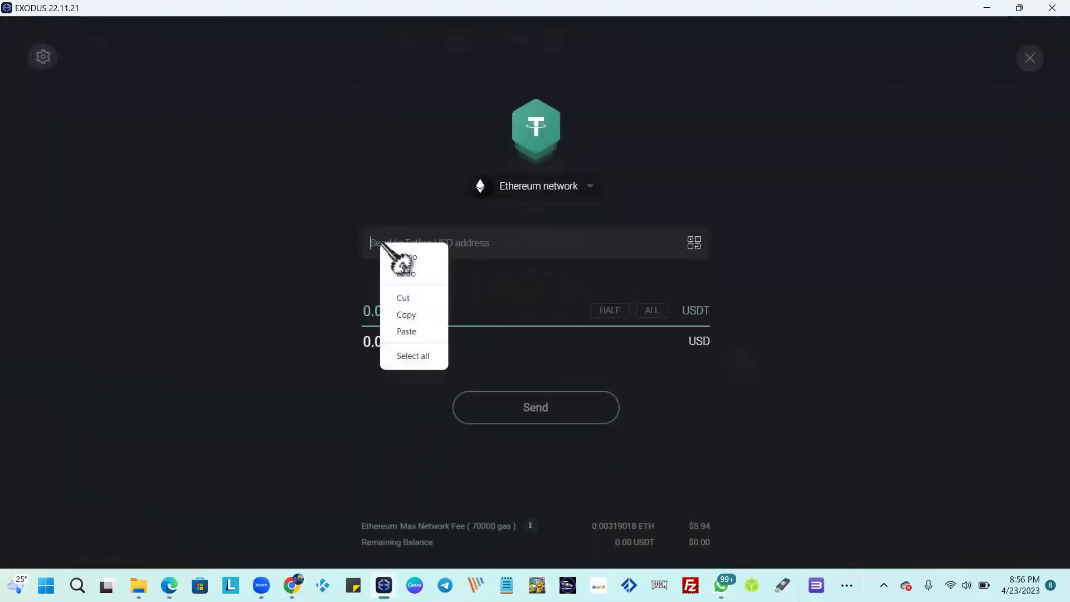
click(430, 329)
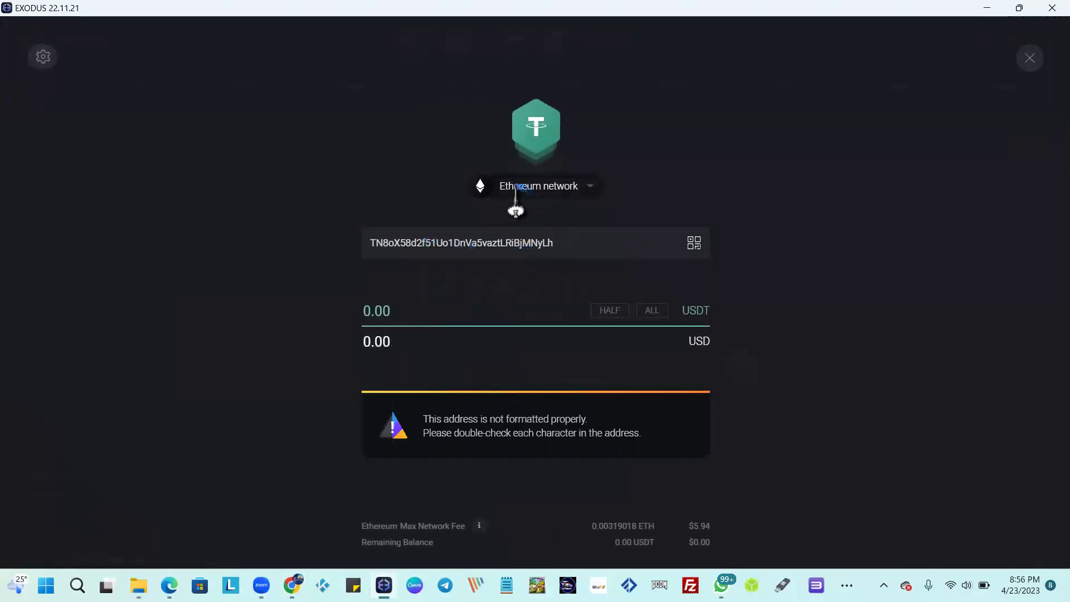
click(577, 189)
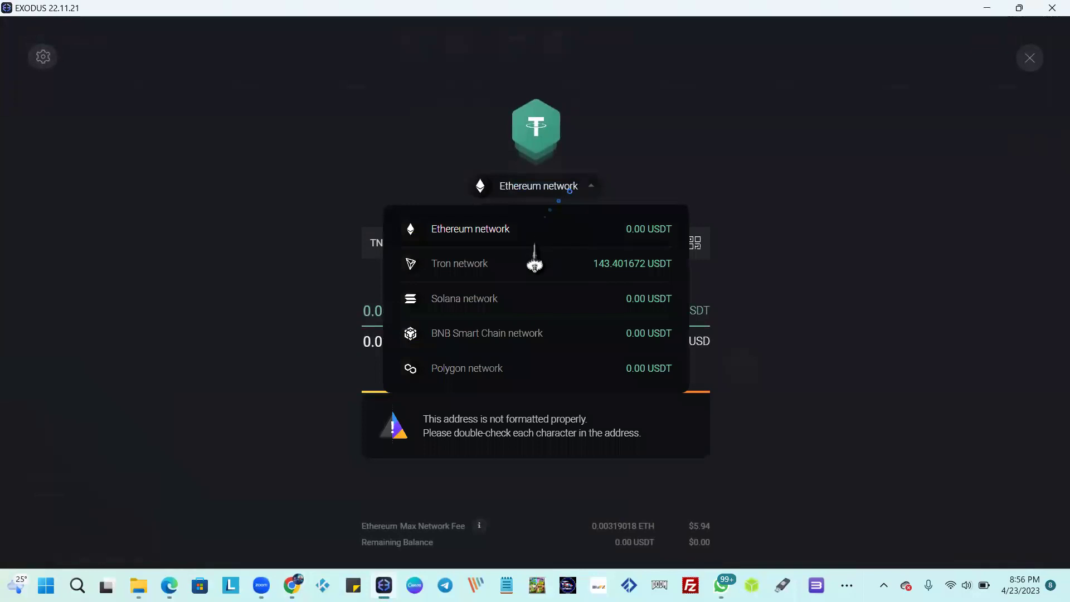
click(457, 270)
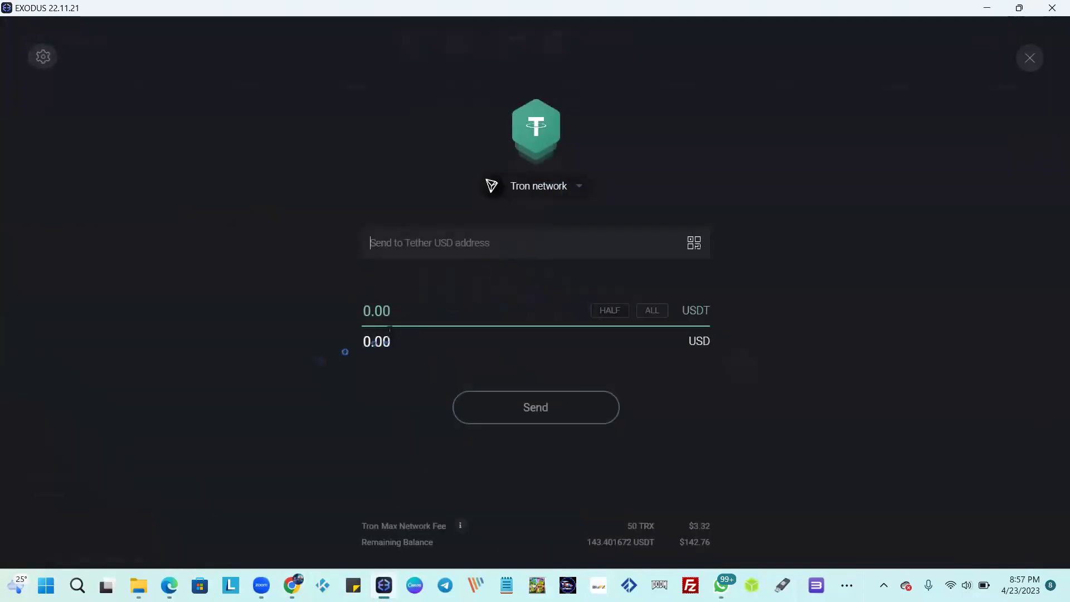
Enter 101 USDT as the amount, correcting the initial 100, and paste the QZ deposit address.
click(563, 311)
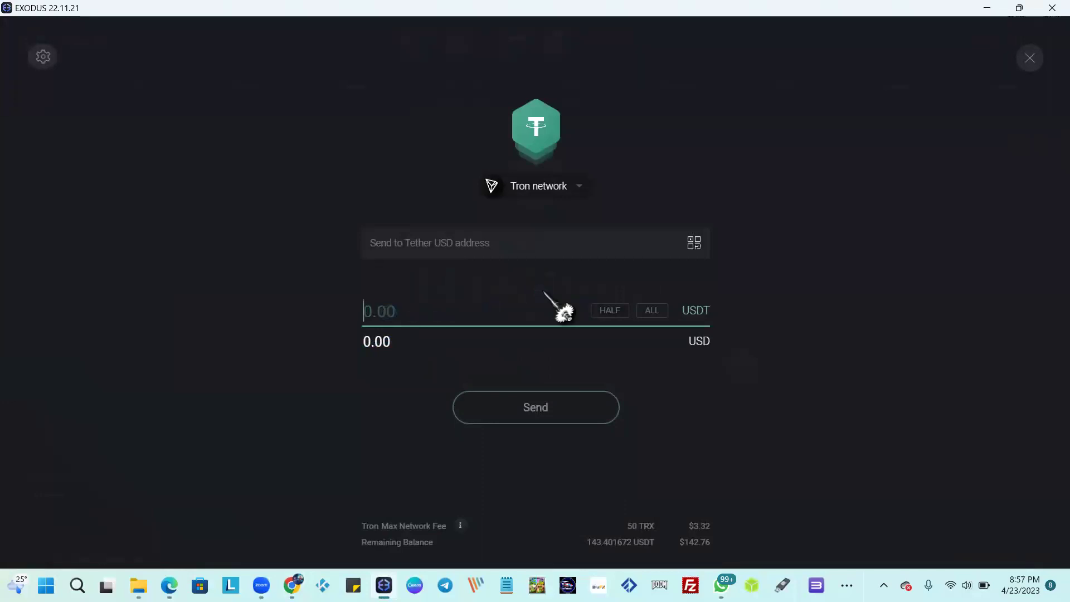
text(100)
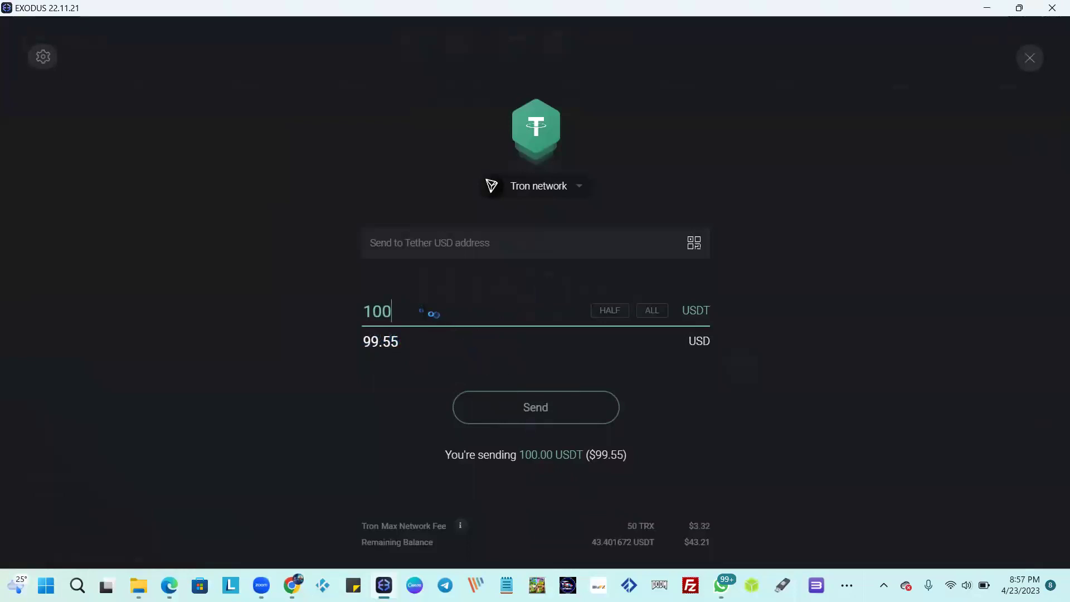
click(420, 311)
key(BackSpace)
key(BackSpace)
key(BackSpace)
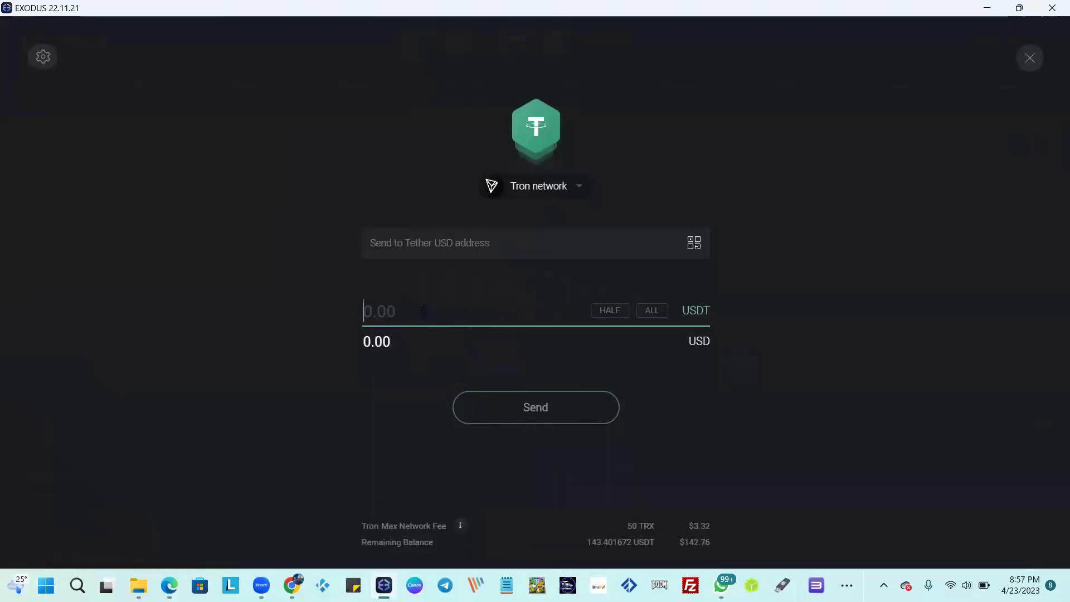
text(101)
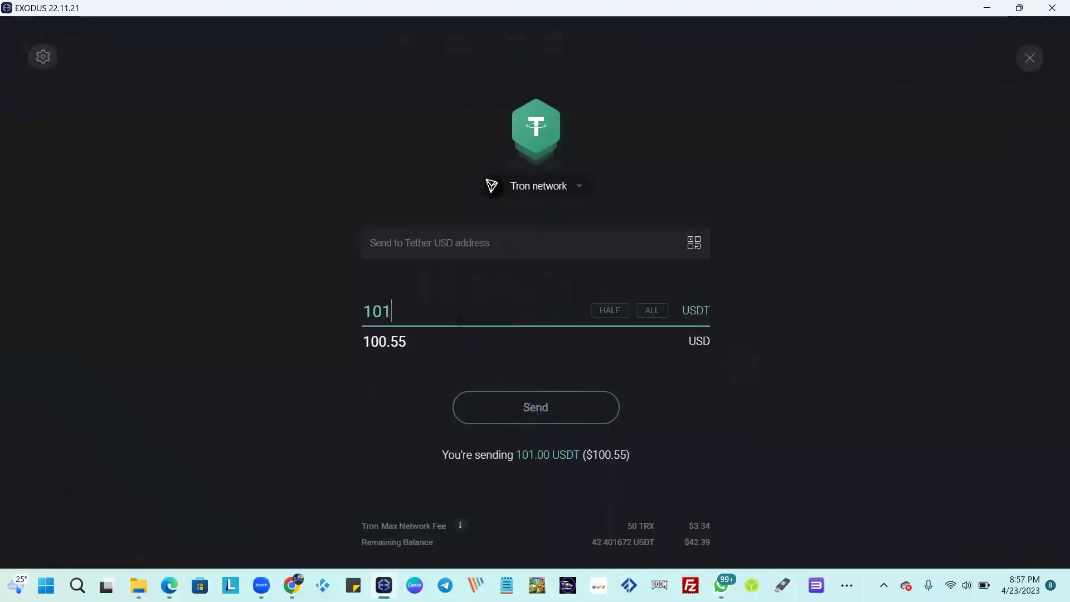
text(.)
click(432, 244)
key(ctrl+v)
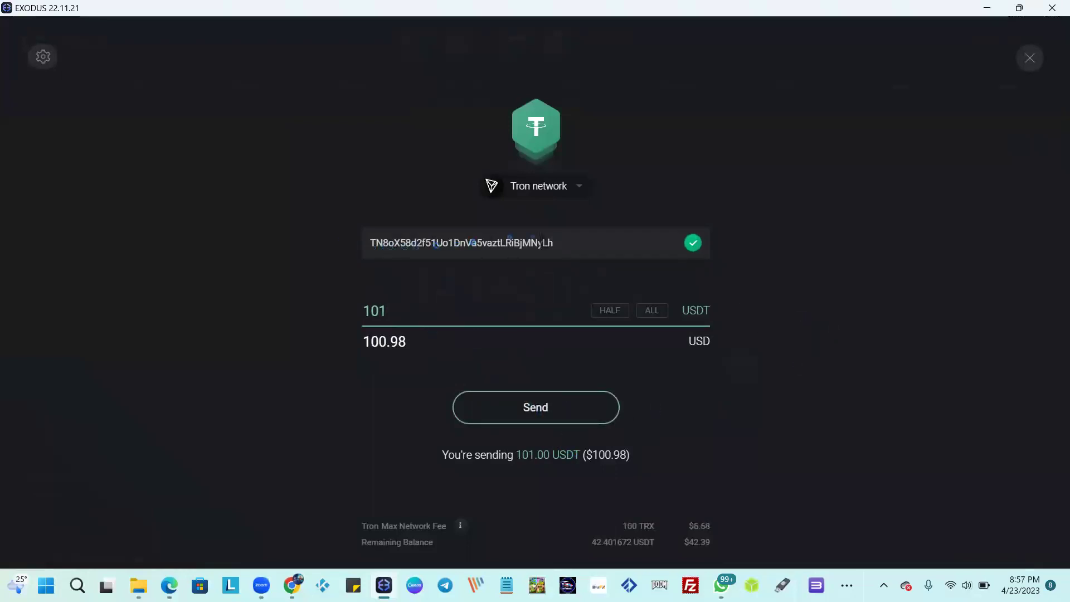
Compare the recipient with the QZ deposit address, then confirm sending 101.00 USDT ($100.98) on Tron.
click(544, 409)
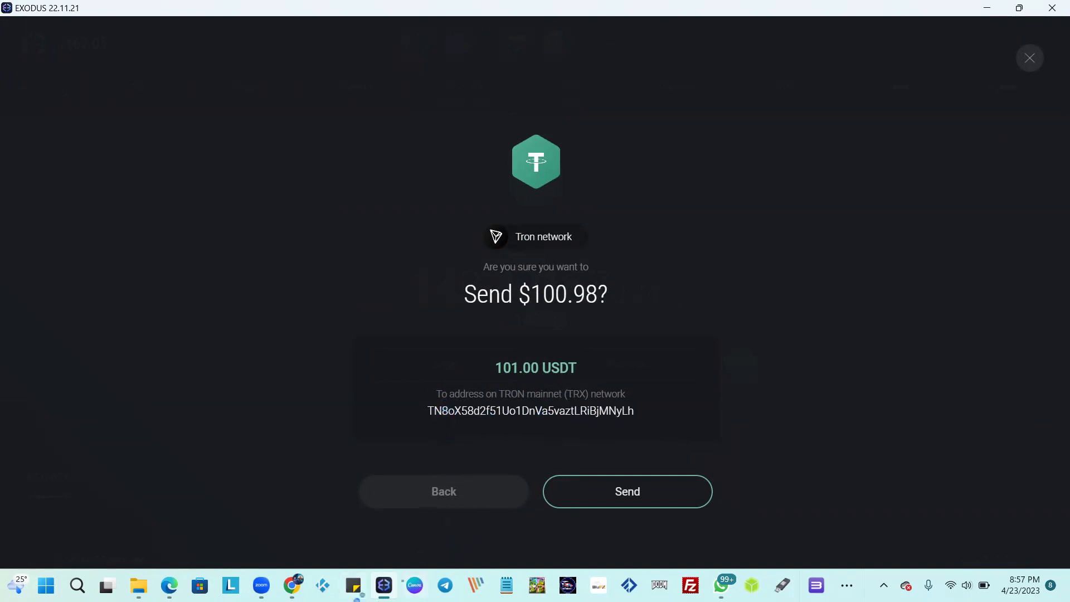
click(292, 586)
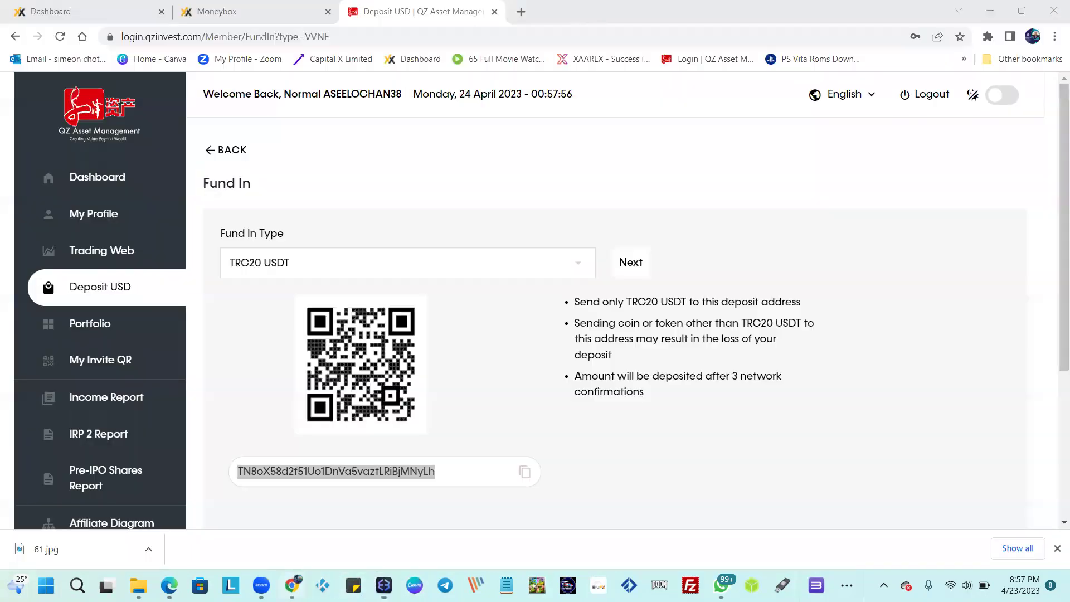
click(254, 475)
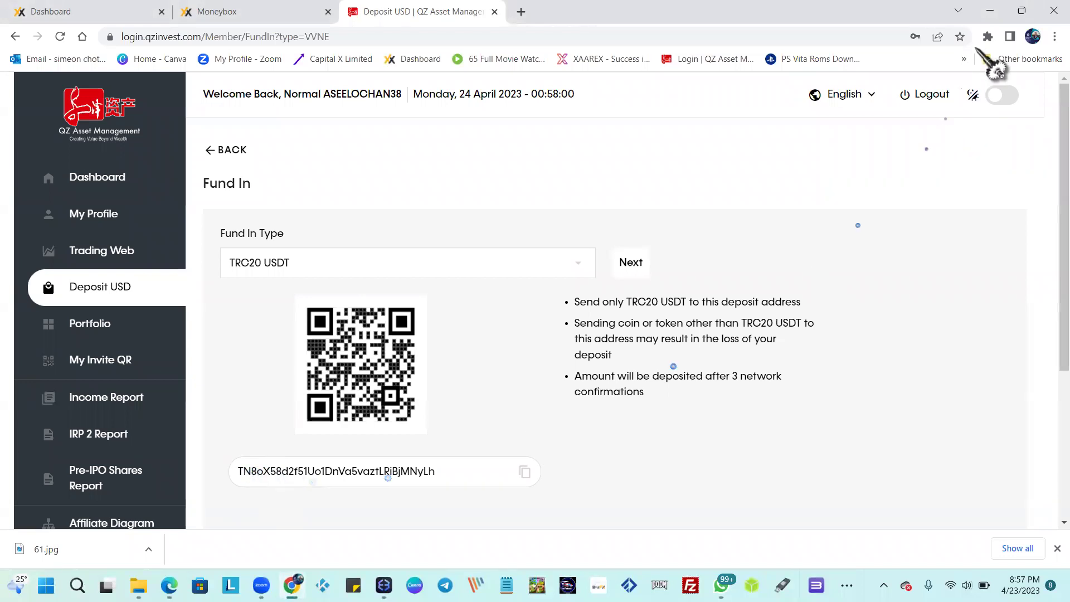
click(990, 11)
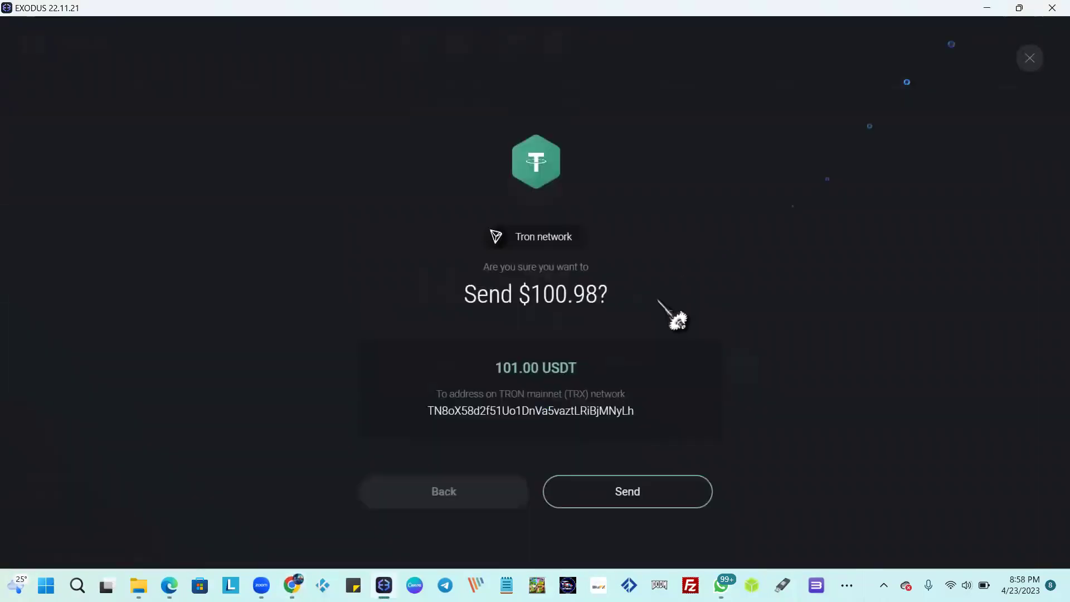
click(628, 499)
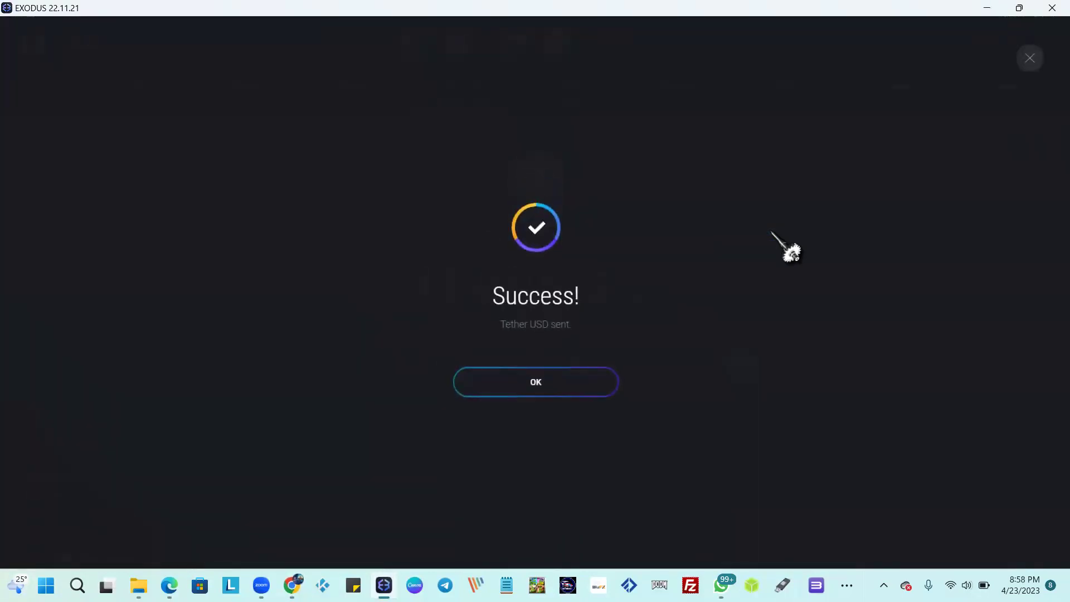
Review the sent transaction's details and 100 TRX fee, plus the Tron and Tether USD balances.
click(544, 384)
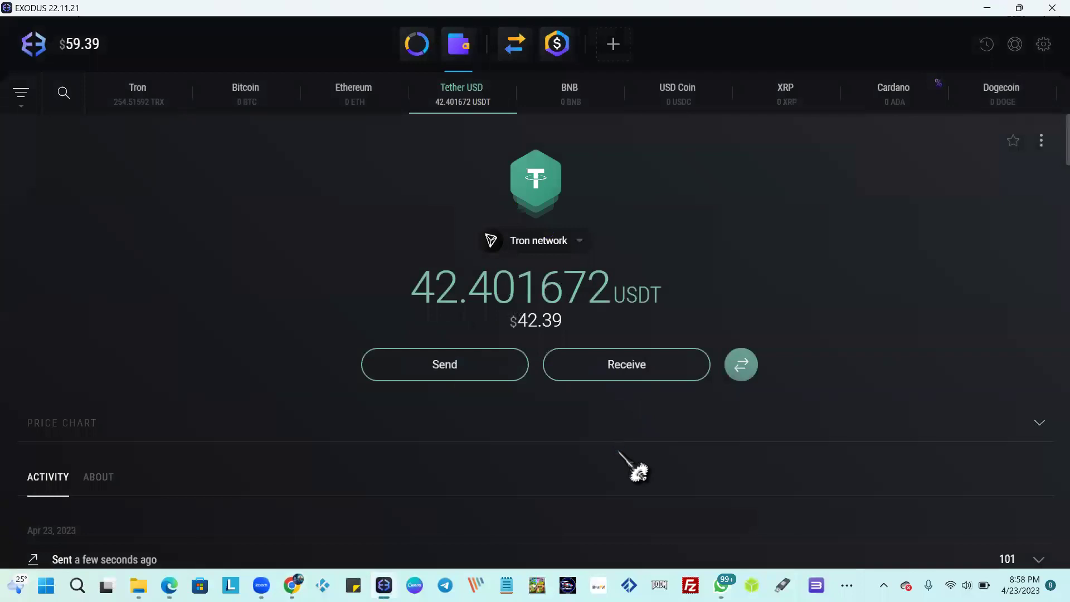
scroll(636, 468, down, 1)
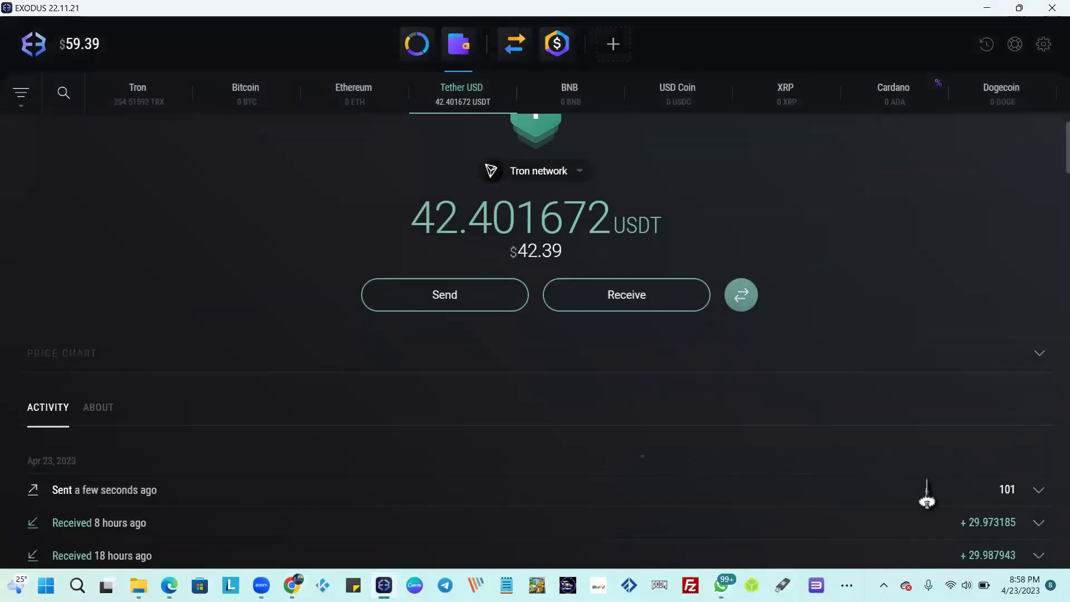
click(1039, 490)
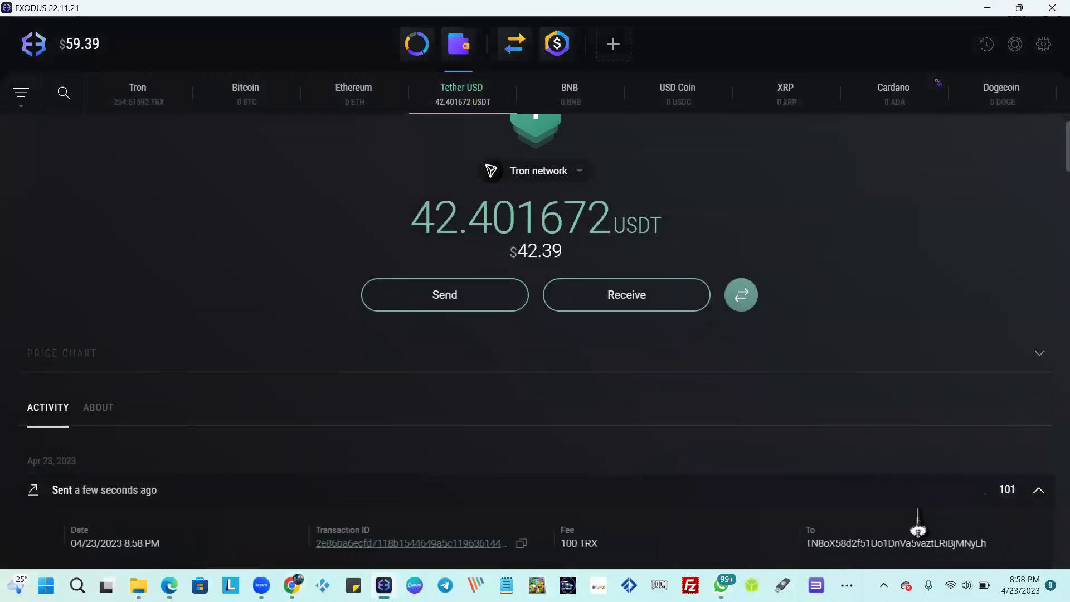
scroll(569, 543, down, 1)
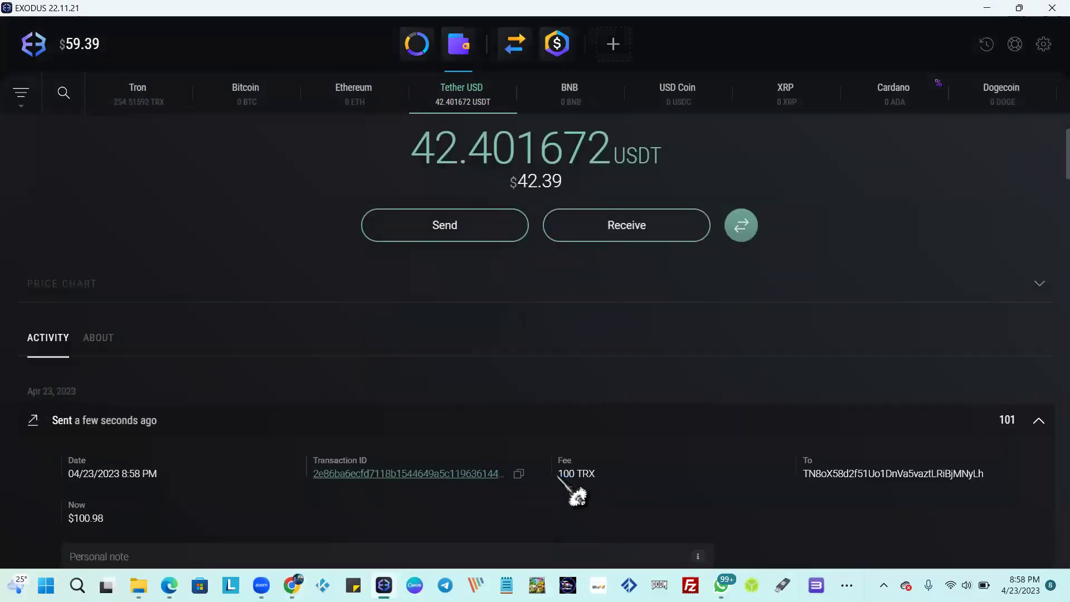
drag(558, 474, 597, 474)
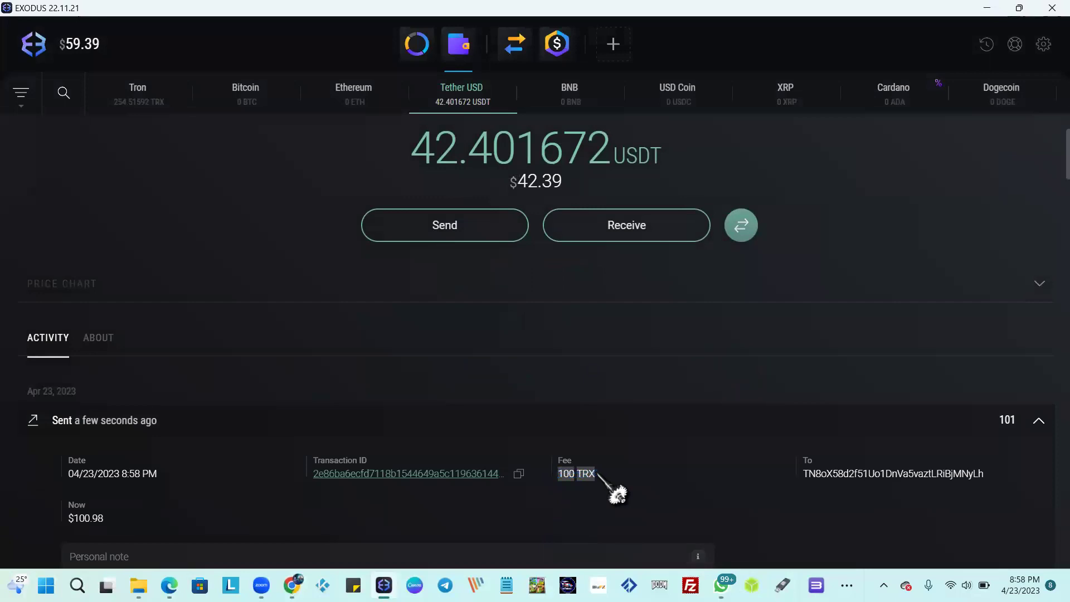
click(592, 473)
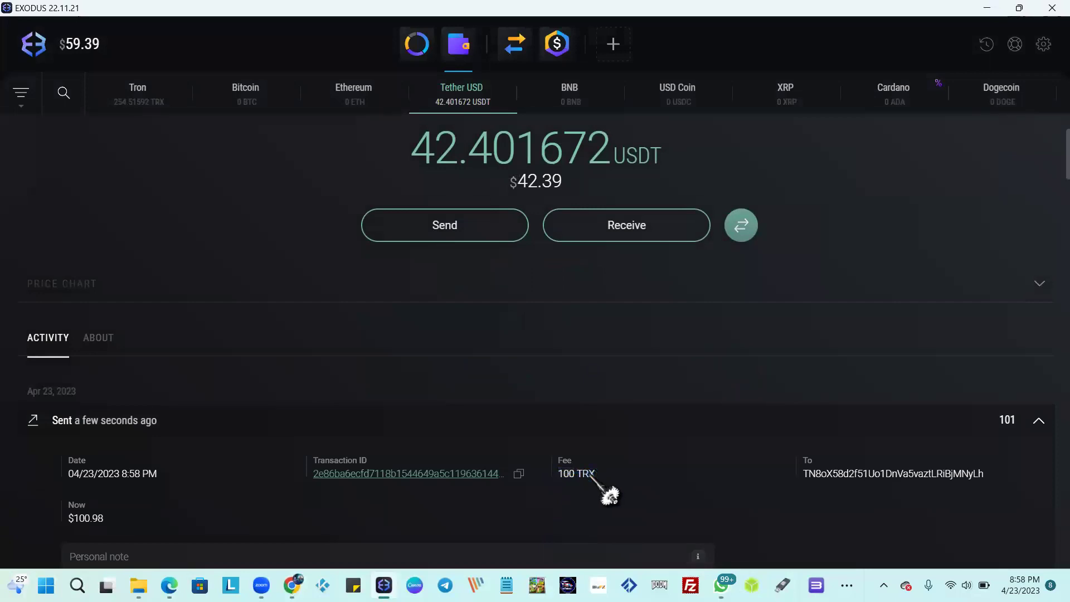
click(133, 103)
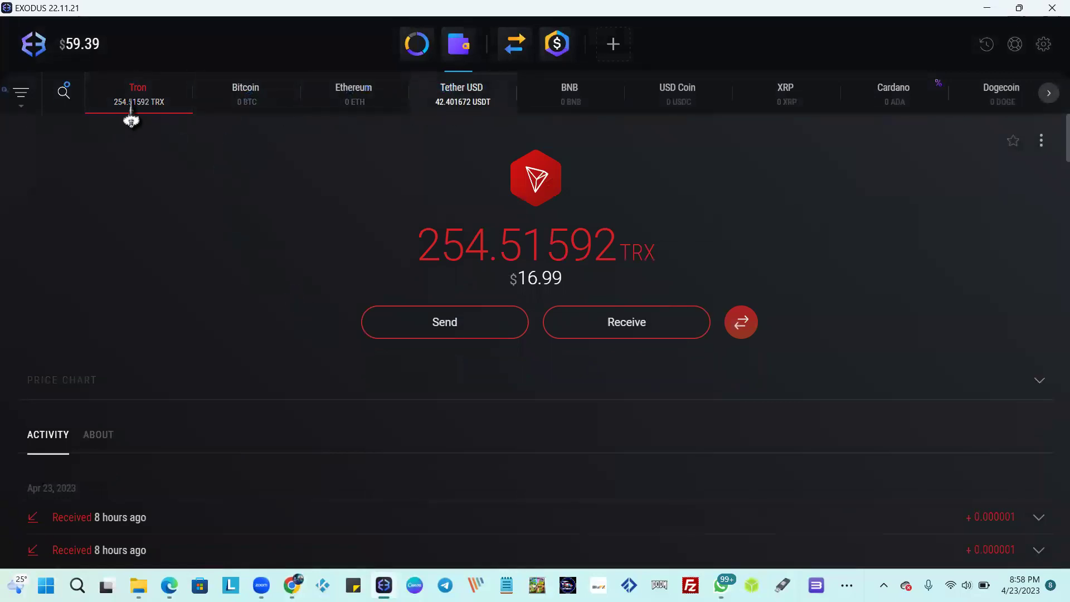
click(473, 102)
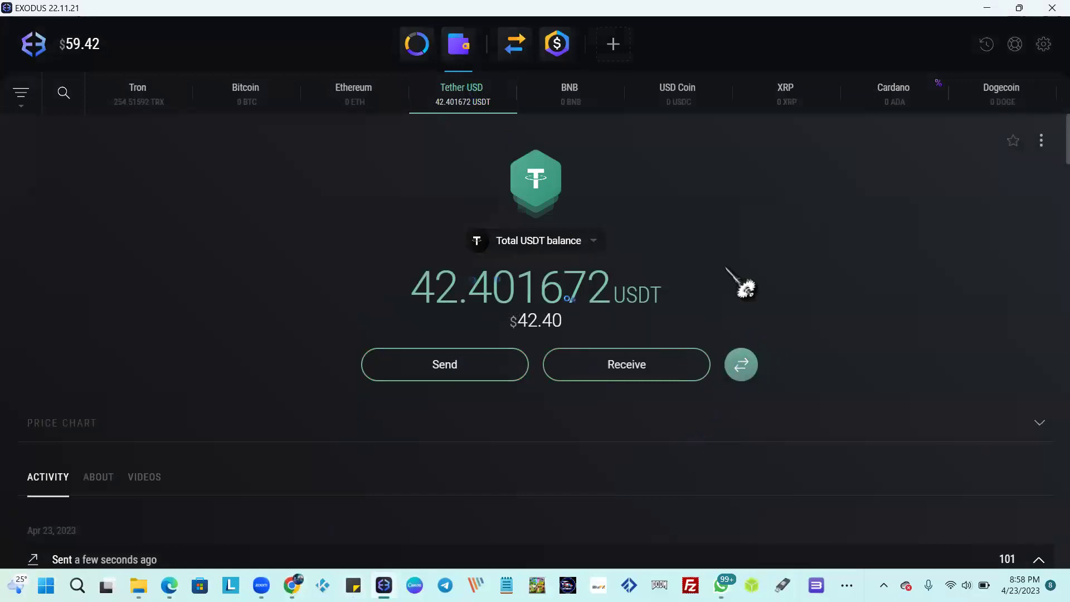
Hide Exodus and the PDF viewer to return to the QZ TRC20 USDT Fund In page.
click(988, 8)
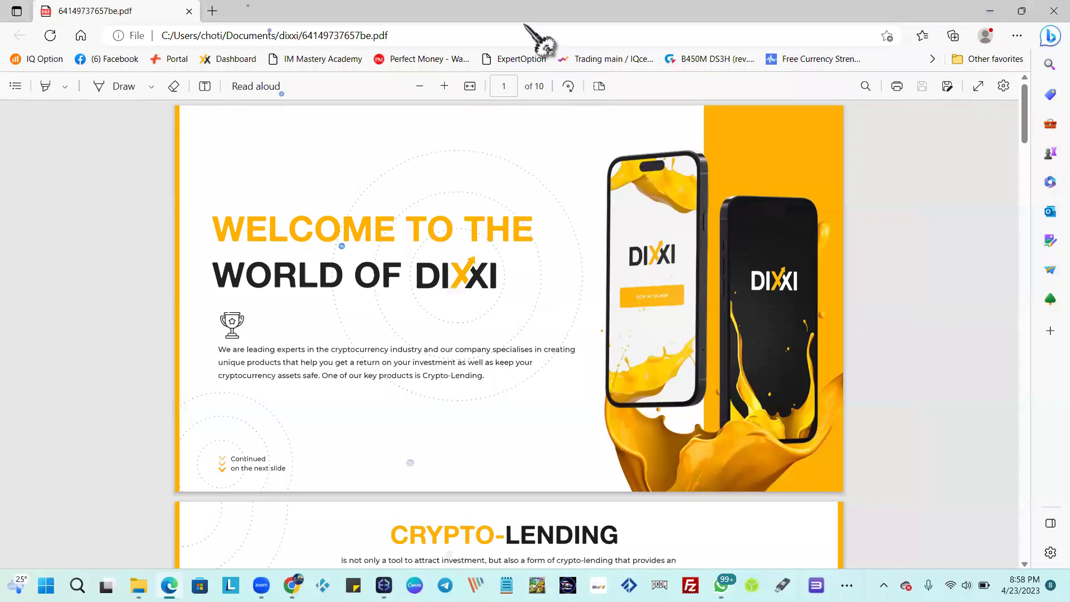
click(990, 11)
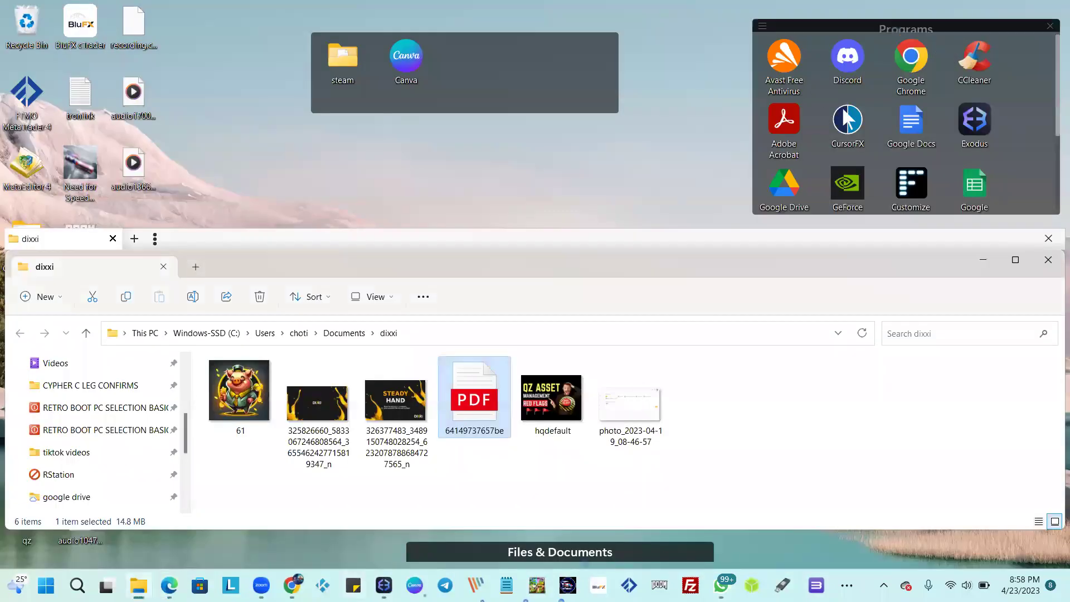
key(alt+Tab)
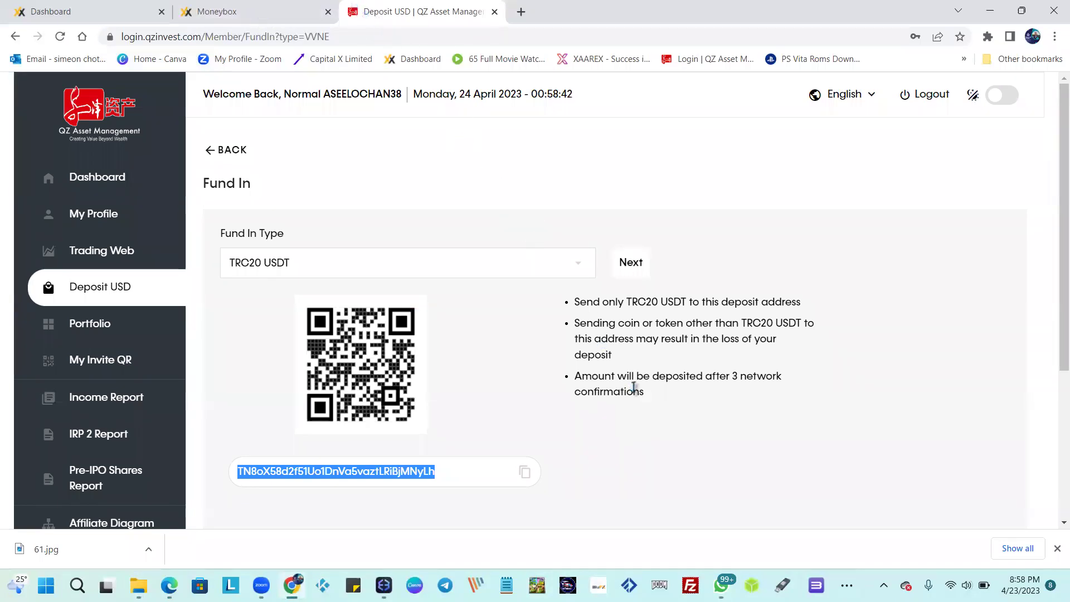
Deselect the QZ deposit address and return to Exodus's 101 USDT transaction details.
click(462, 471)
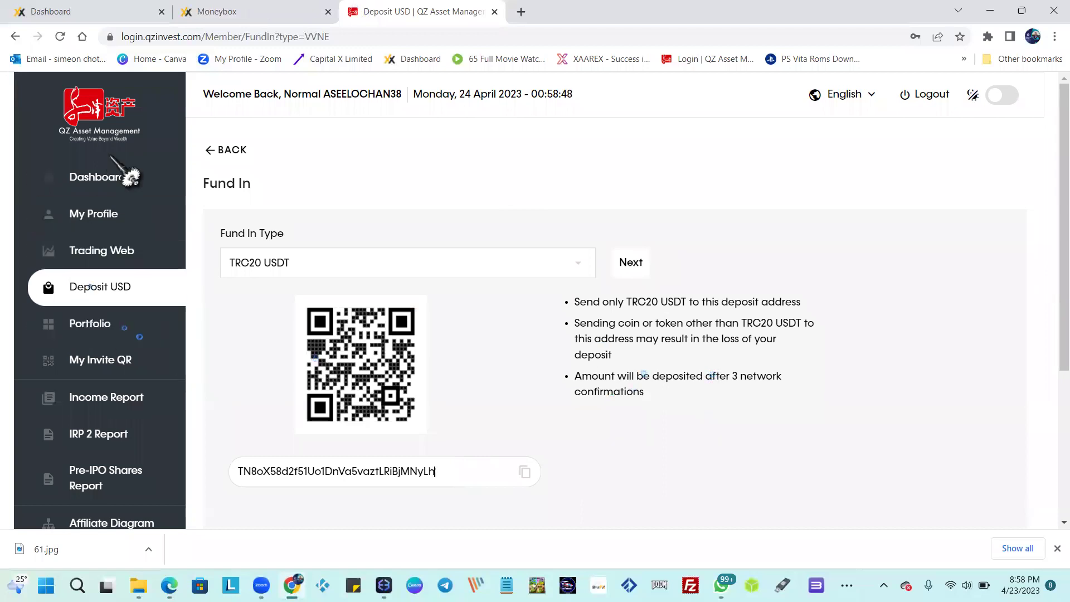
key(alt+Tab)
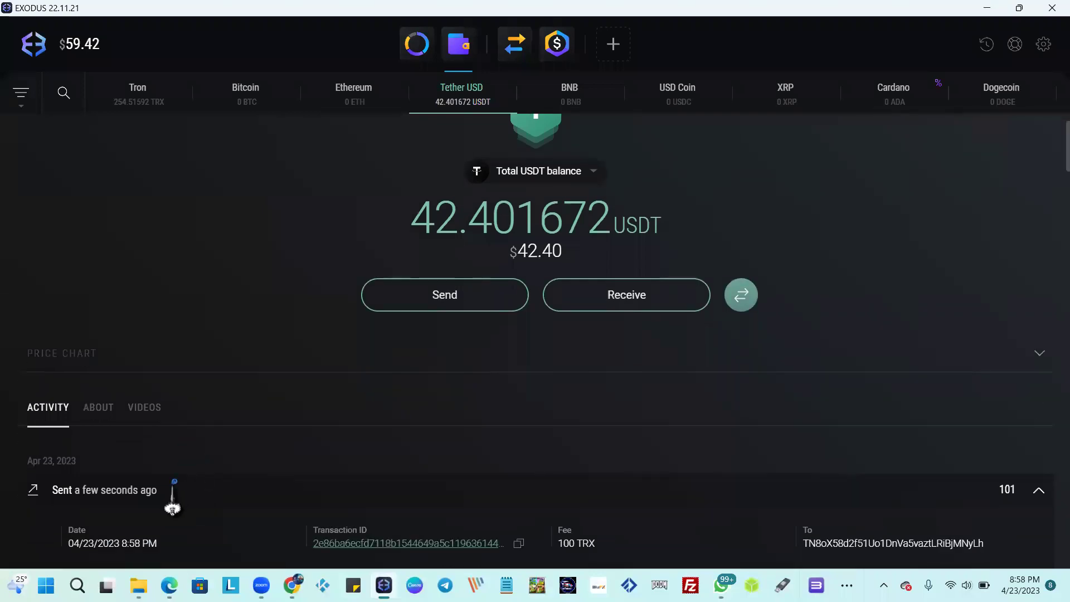
Scroll further down the sent transaction's details in Exodus.
scroll(172, 491, down, 1)
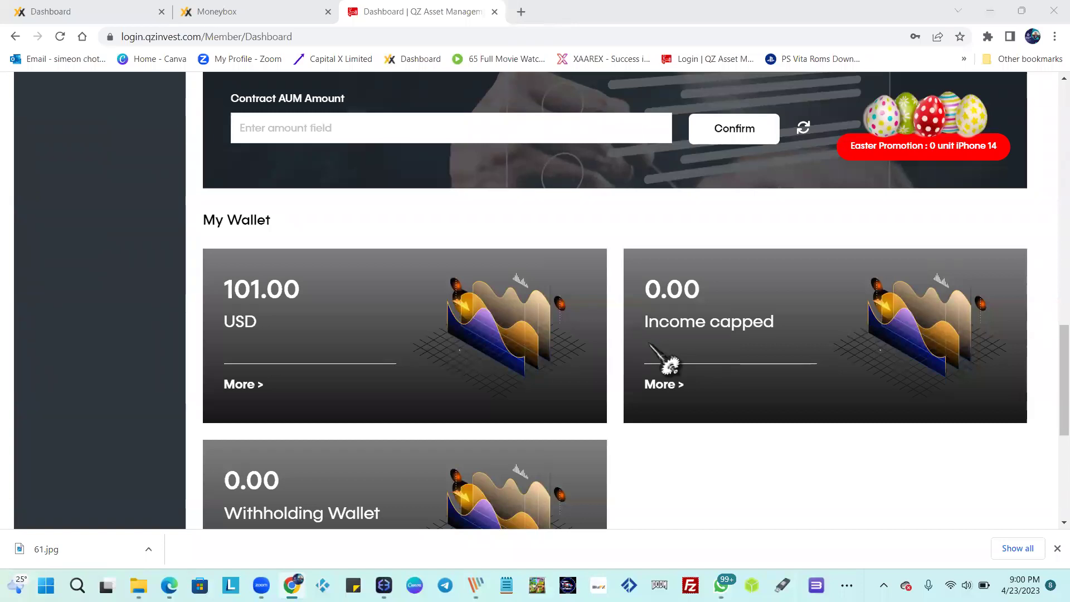
scroll(666, 362, up, 10)
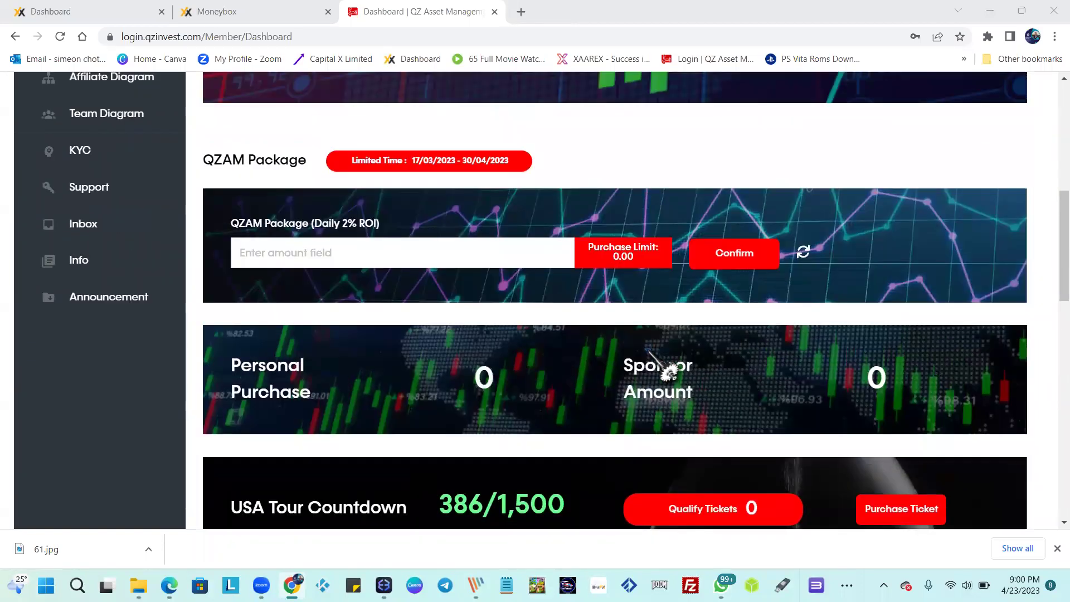
scroll(666, 367, up, 4)
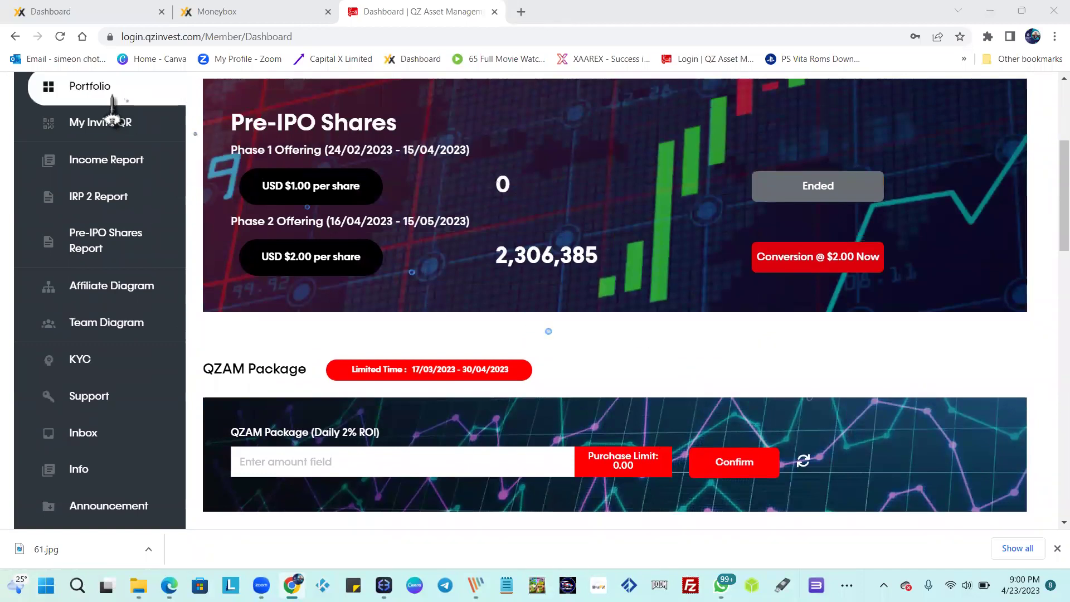
scroll(120, 150, up, 1)
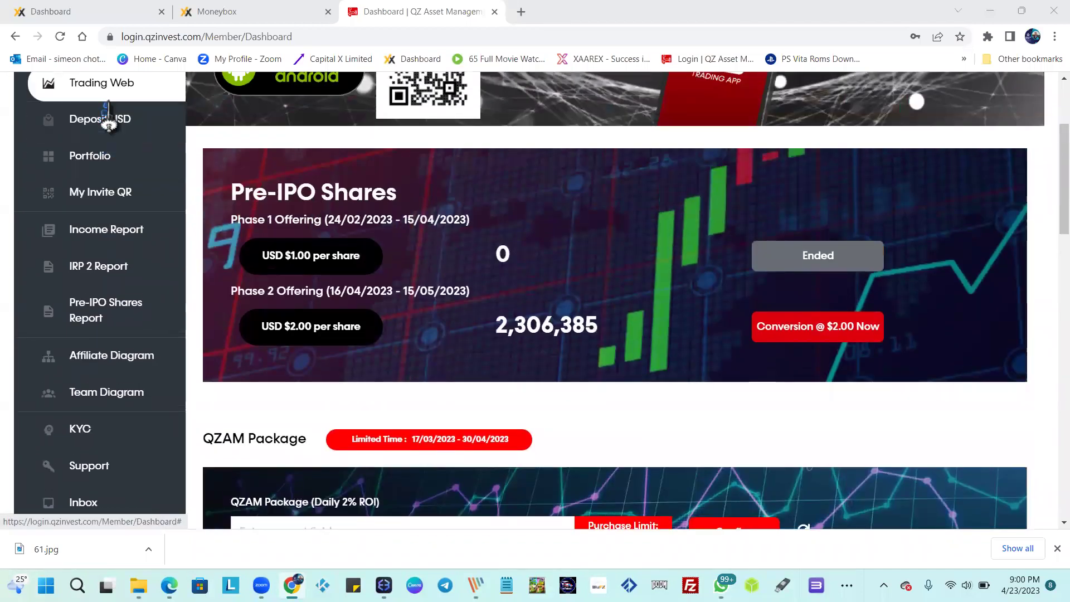
scroll(107, 119, up, 1)
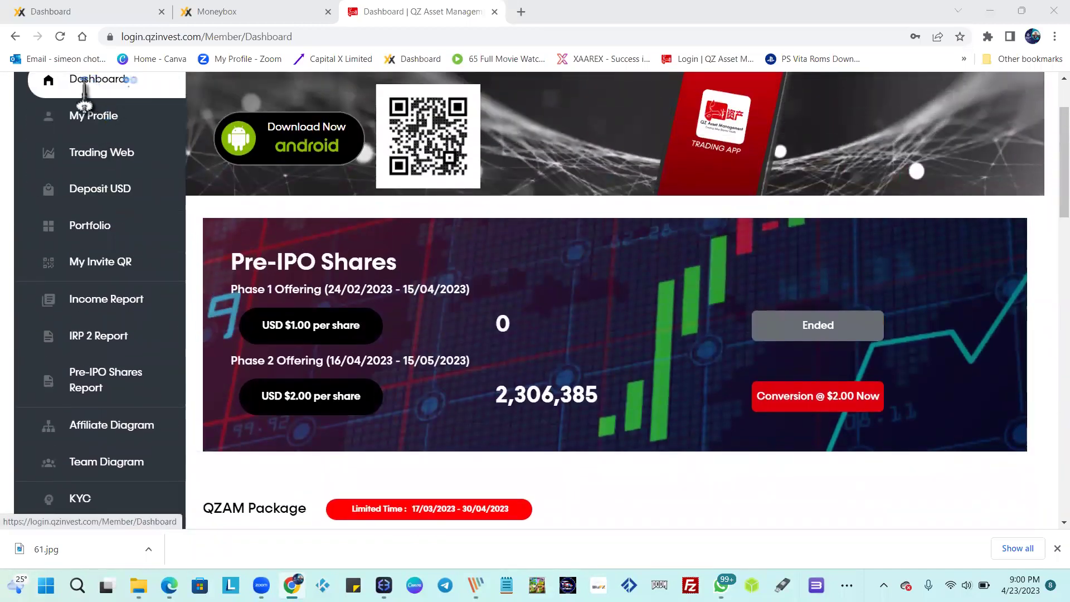
scroll(406, 359, down, 8)
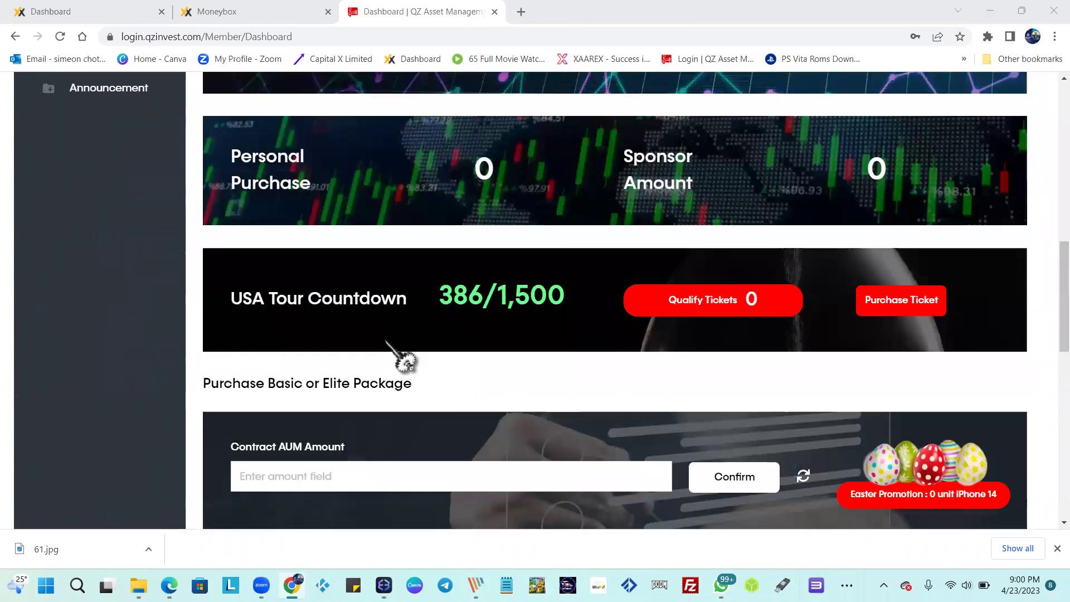
scroll(401, 356, down, 7)
scroll(222, 229, up, 2)
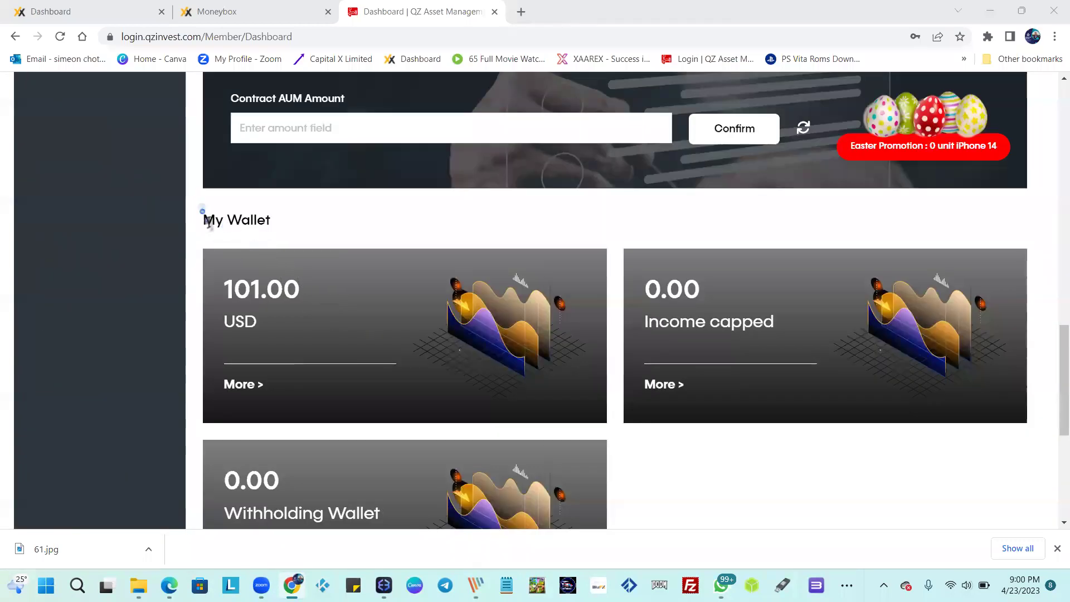
drag(225, 293, 300, 290)
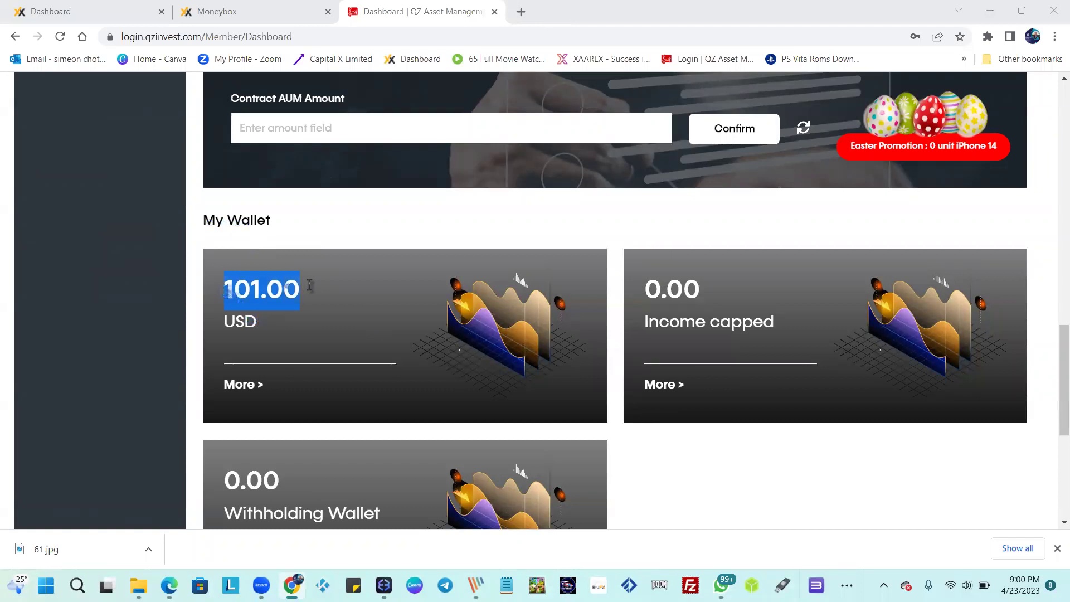
click(257, 292)
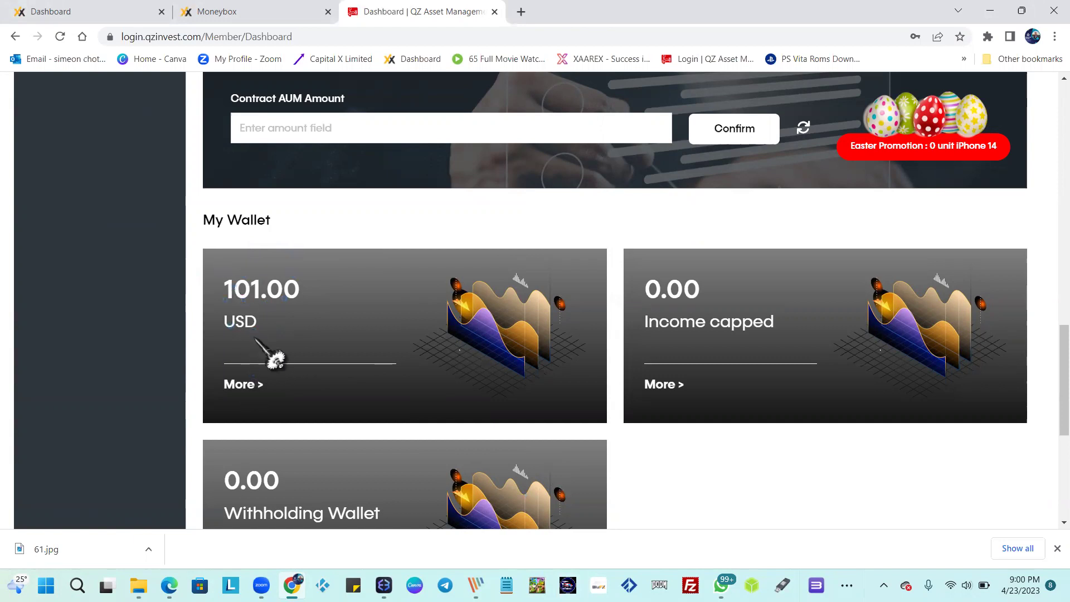
scroll(273, 357, up, 1)
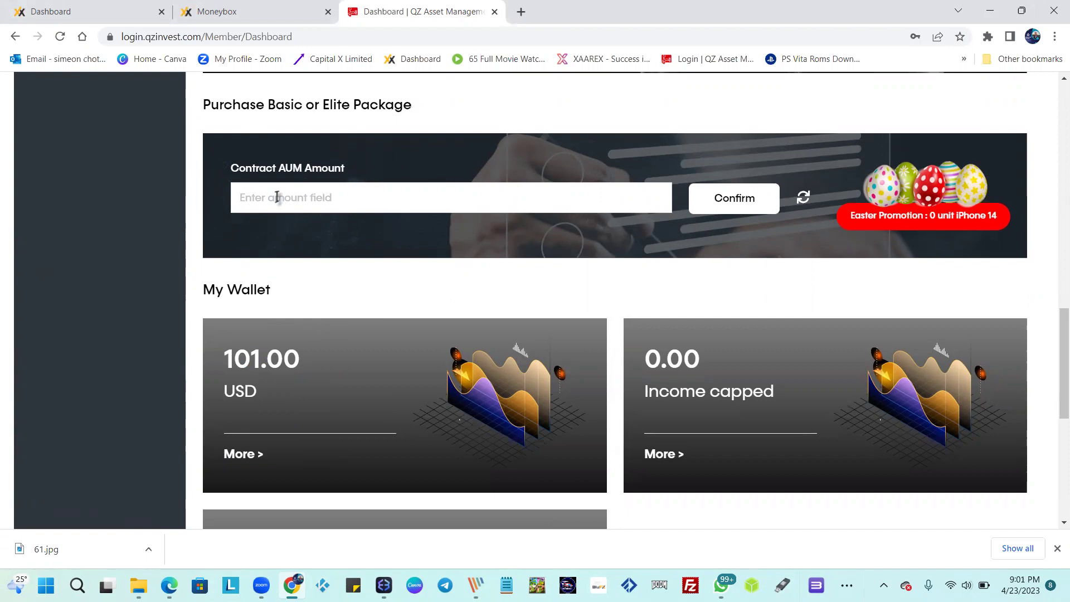
Enter the 101.00 contract amount, confirm, fill the USD payment field, and paste the transaction password.
text(101.00)
click(724, 204)
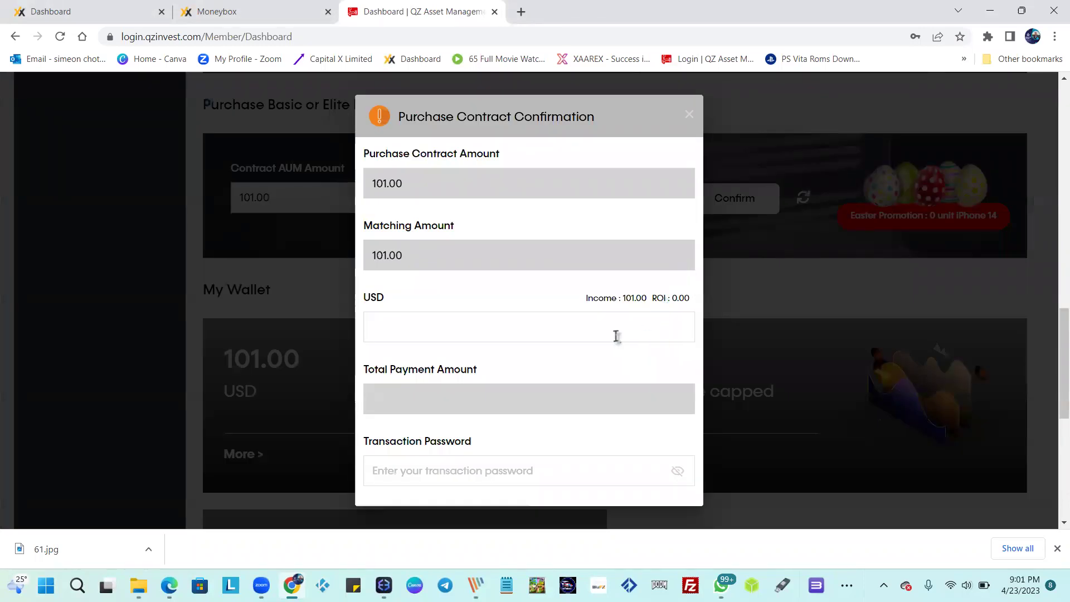
click(425, 329)
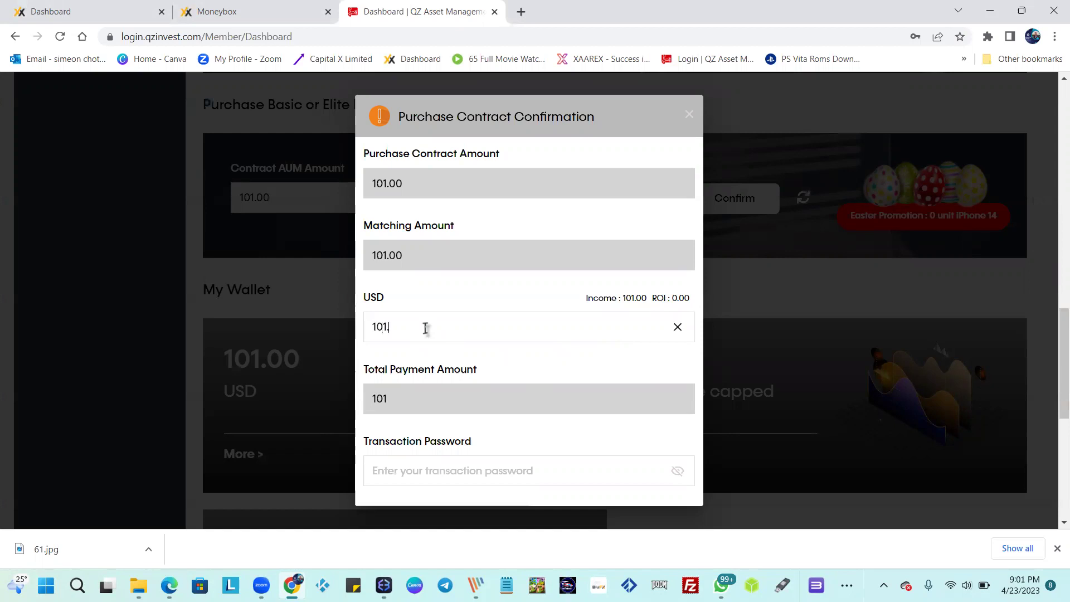
scroll(489, 382, down, 1)
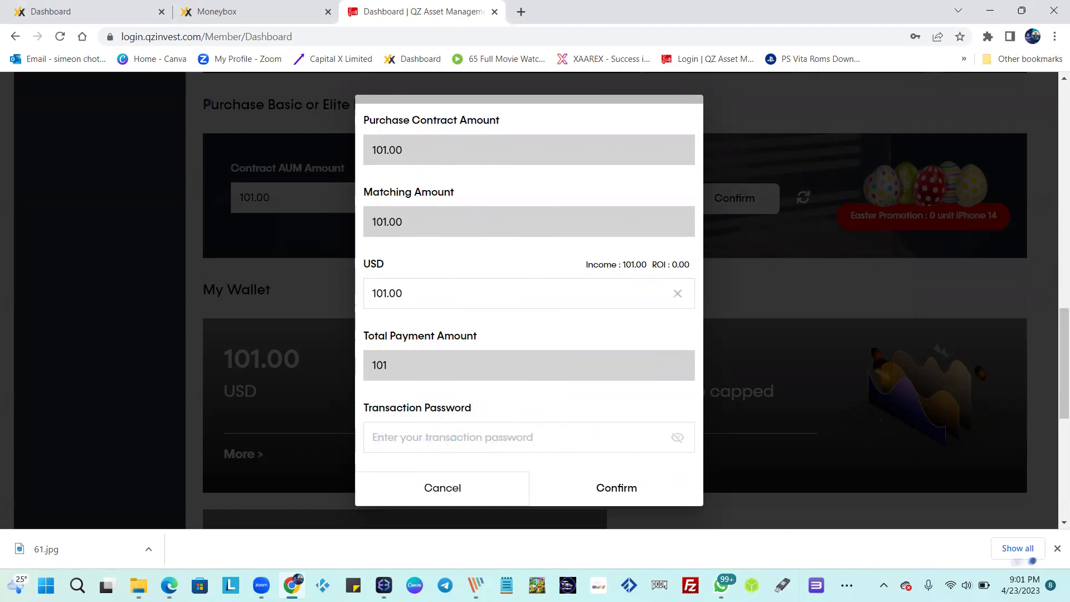
key(ctrl+v)
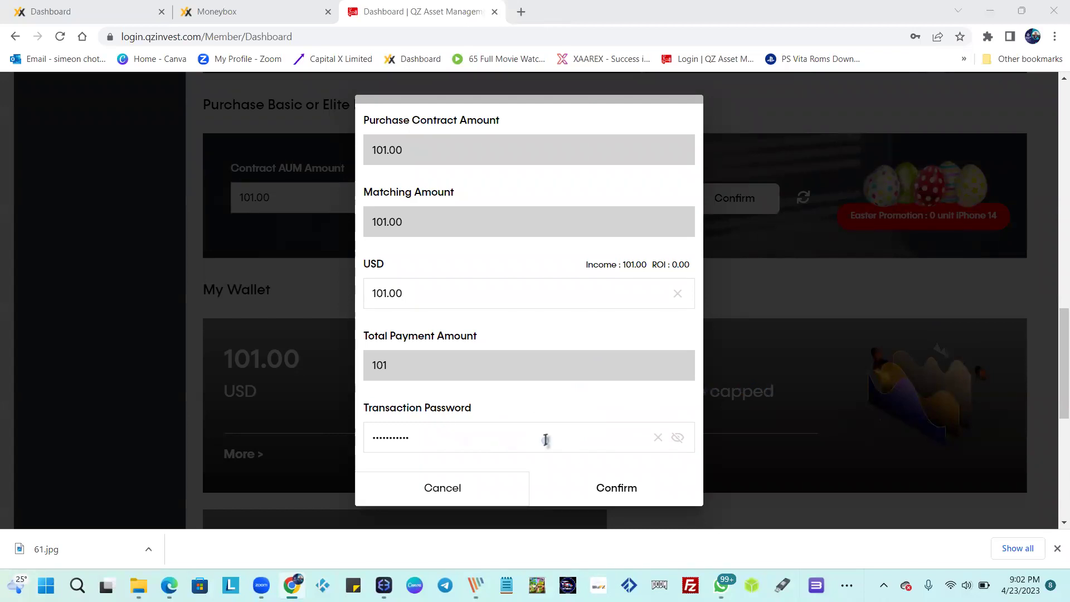
Submit the 101.00 purchase, hit the multiple-of-100 warning, and correct both amounts to 100.00.
click(633, 491)
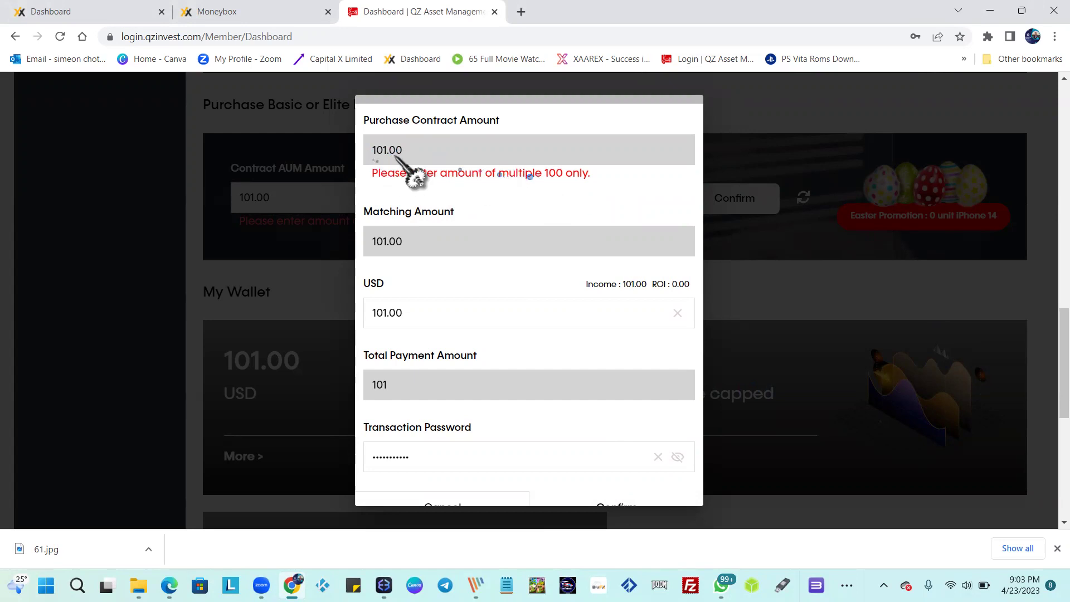
scroll(449, 199, up, 1)
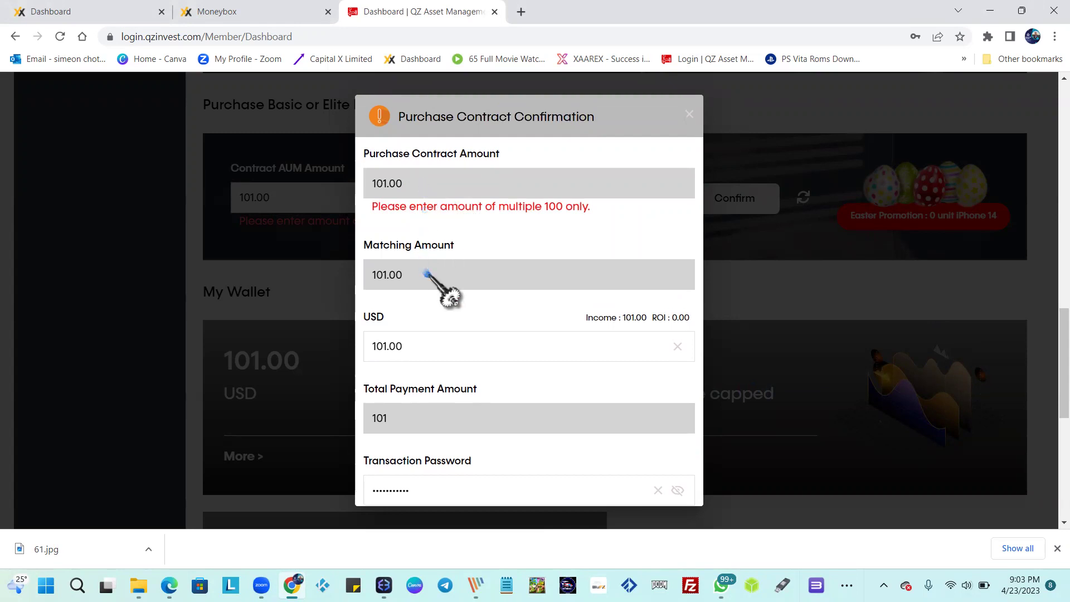
scroll(460, 262, down, 1)
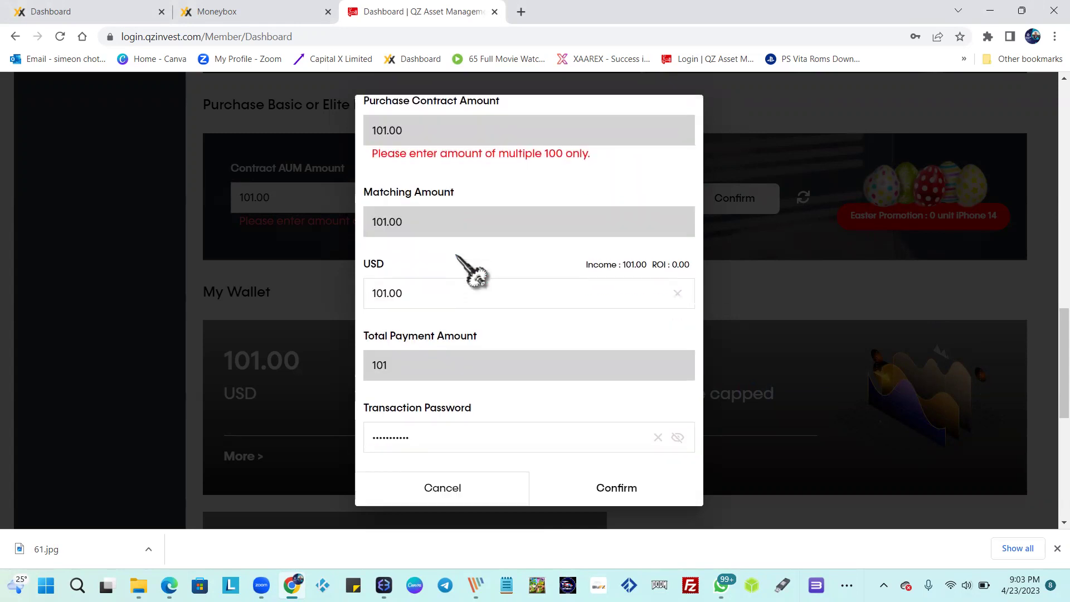
scroll(456, 256, up, 1)
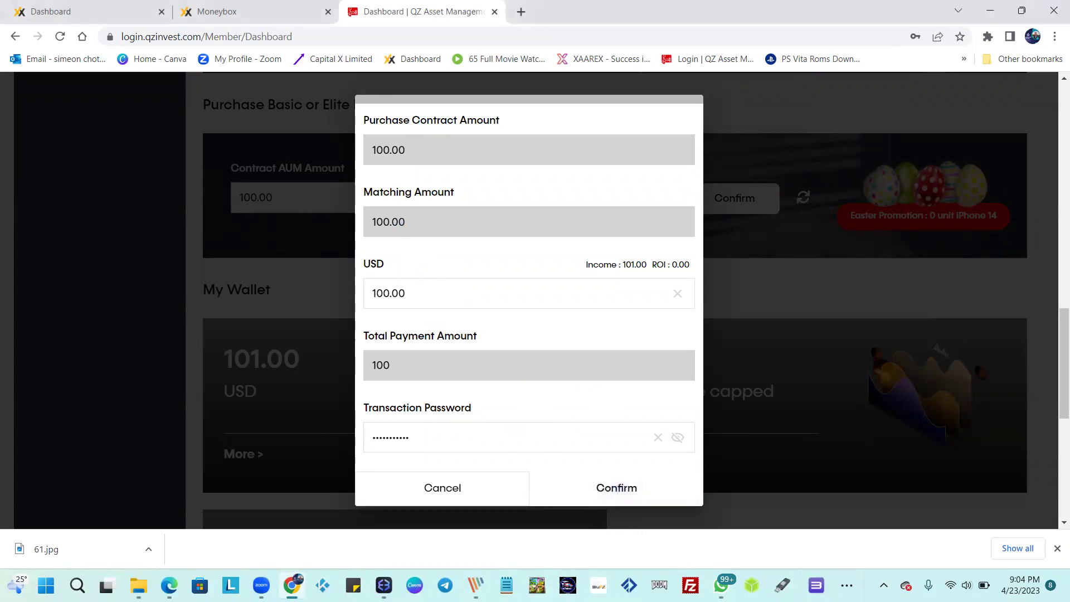
Confirm the corrected 100.00 package purchase until 'Purchased Successfully' appears.
click(616, 488)
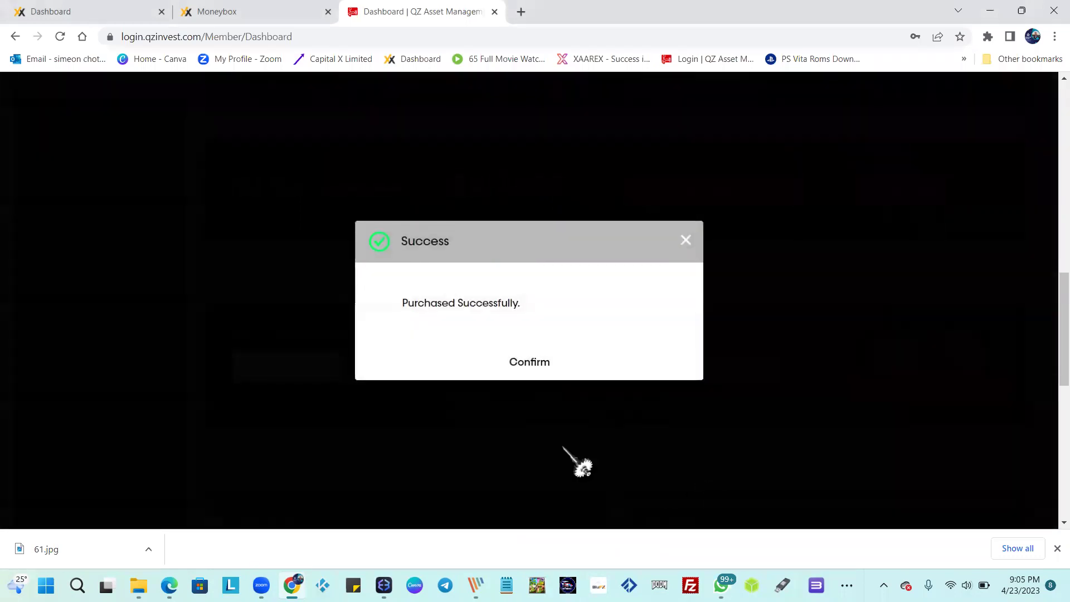
Dismiss the success notice and scroll down to My Wallet and the Portfolio table.
click(515, 369)
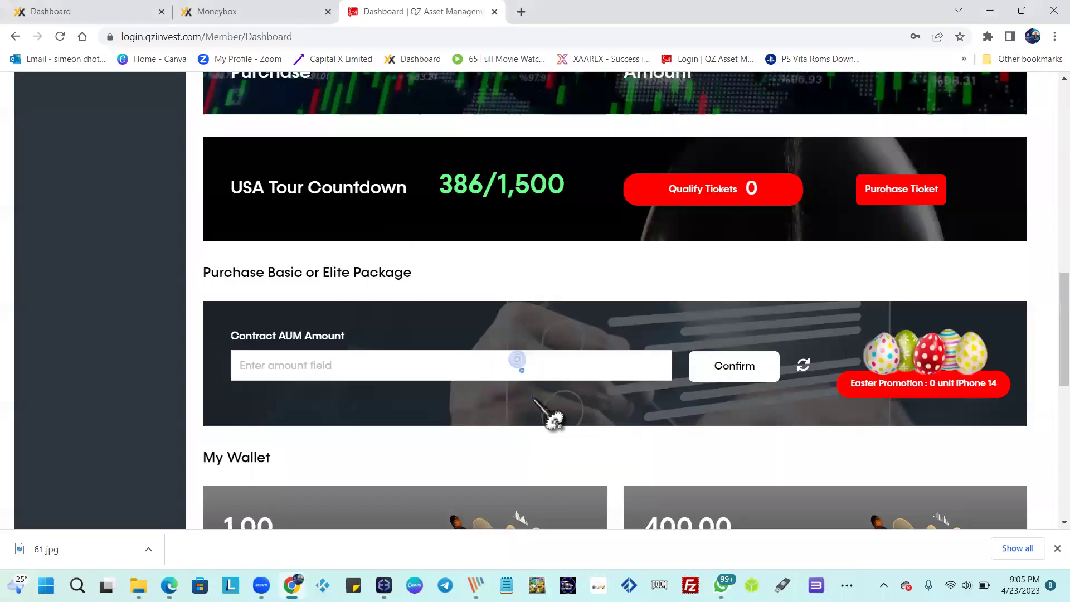
scroll(477, 418, down, 2)
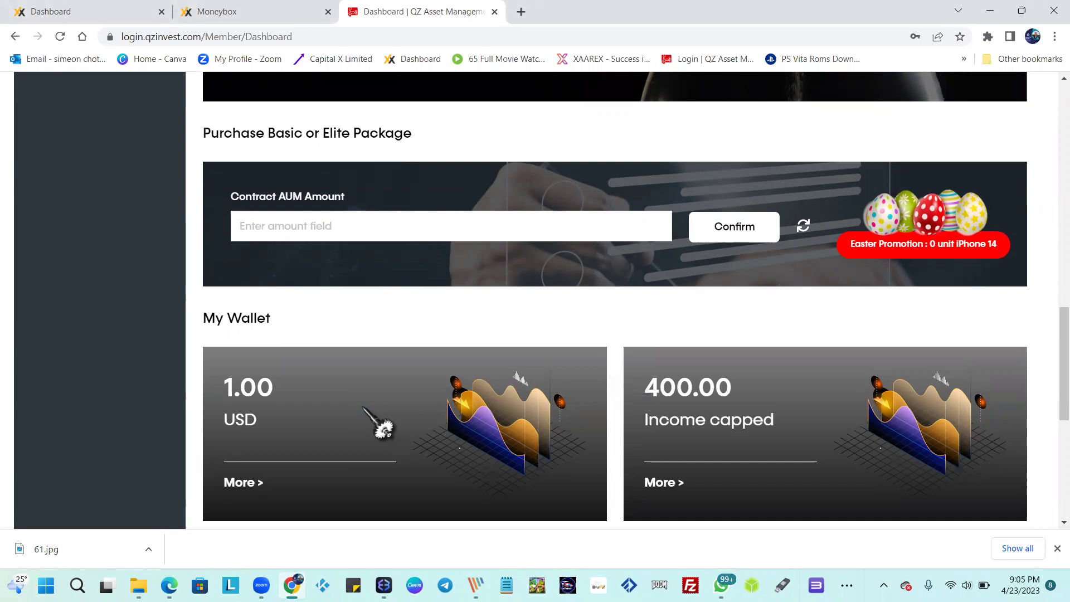
scroll(363, 408, down, 5)
scroll(363, 408, up, 4)
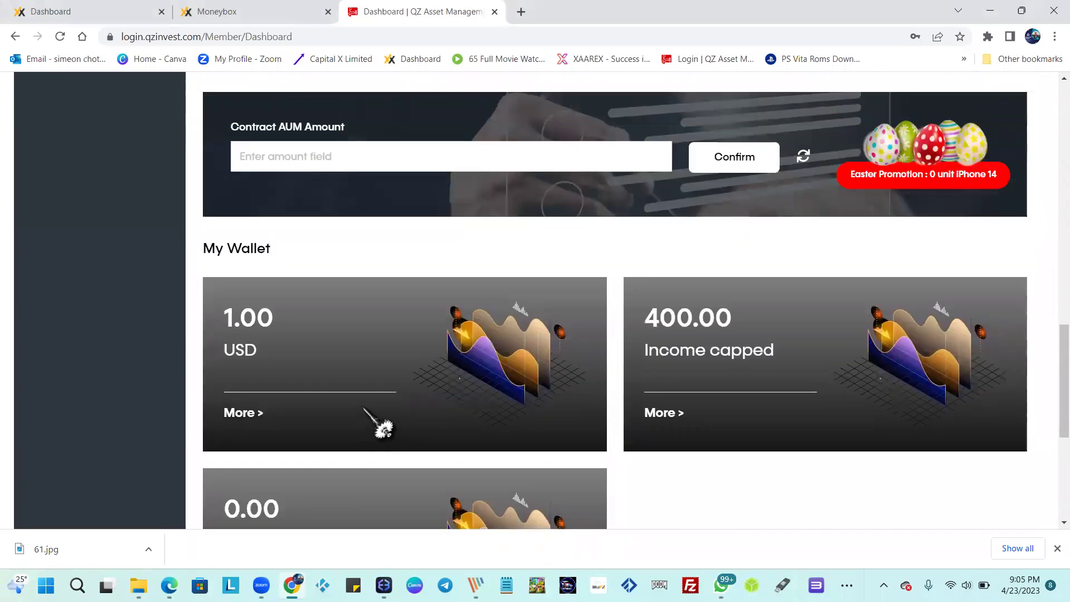
scroll(364, 408, down, 5)
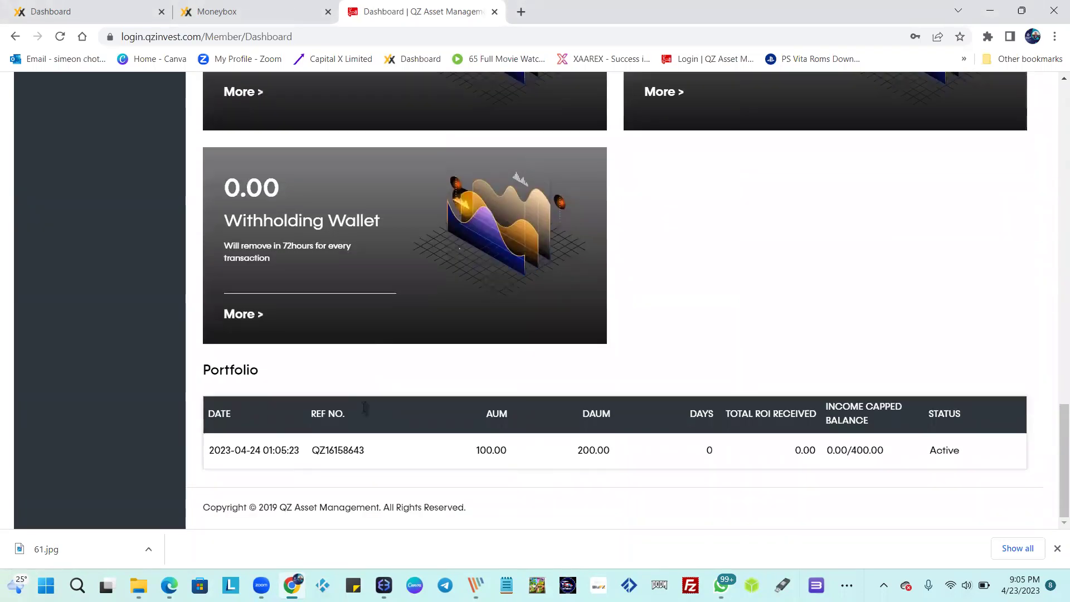
Inspect the Active 100.00 package row, highlighting its purchase date and 400.00 income cap.
click(362, 424)
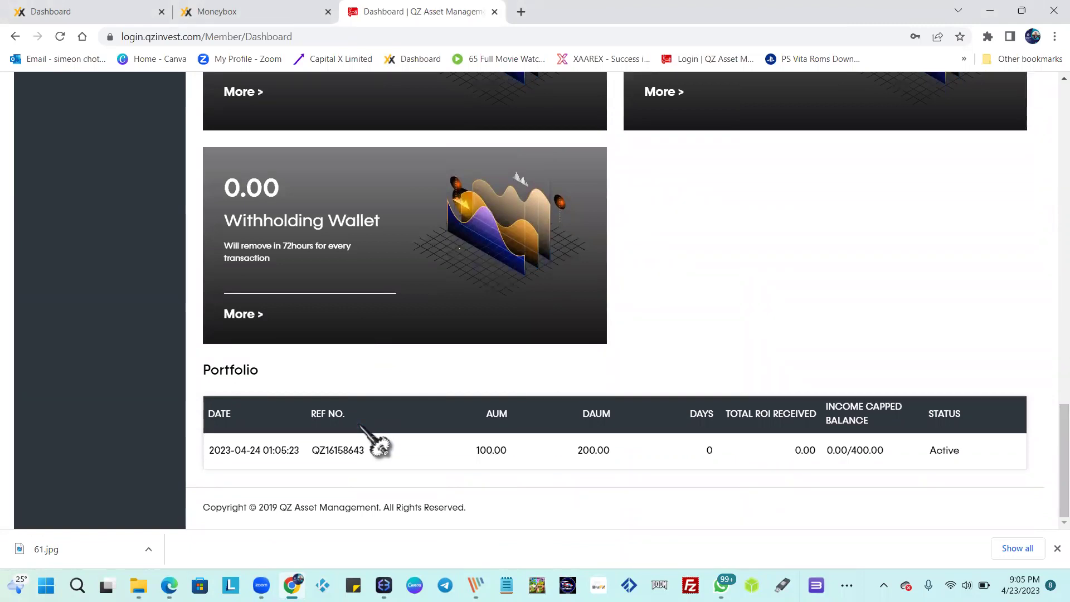
click(361, 424)
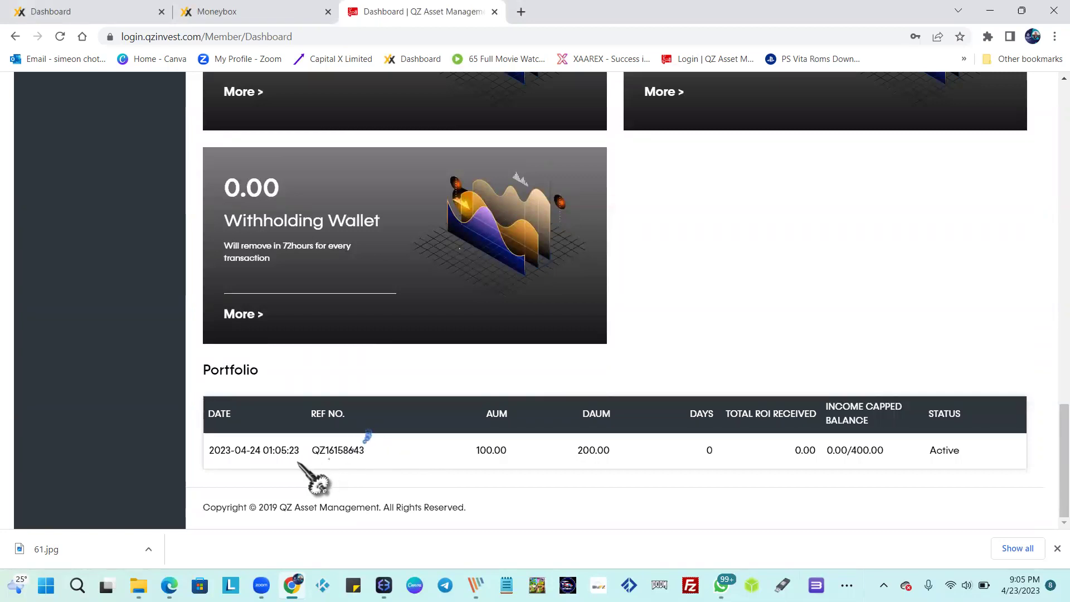
drag(219, 449, 280, 445)
click(280, 446)
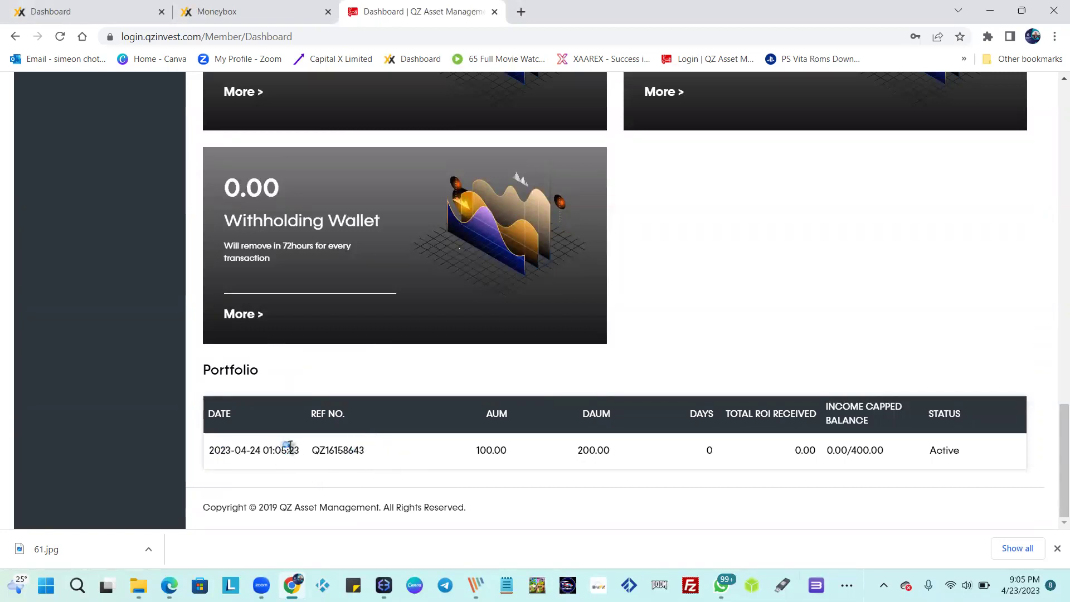
click(536, 449)
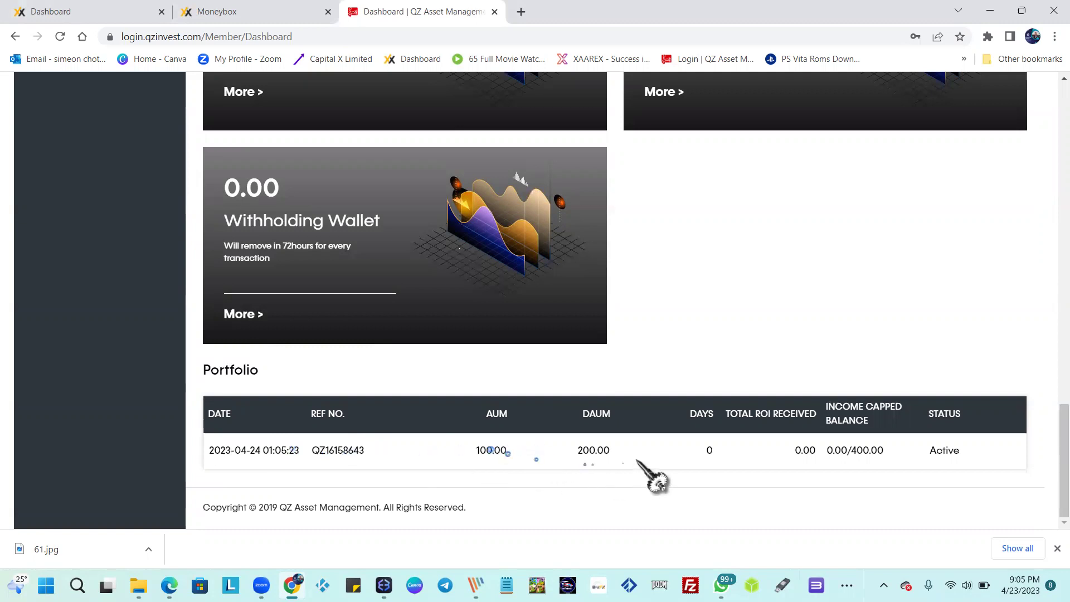
double_click(864, 450)
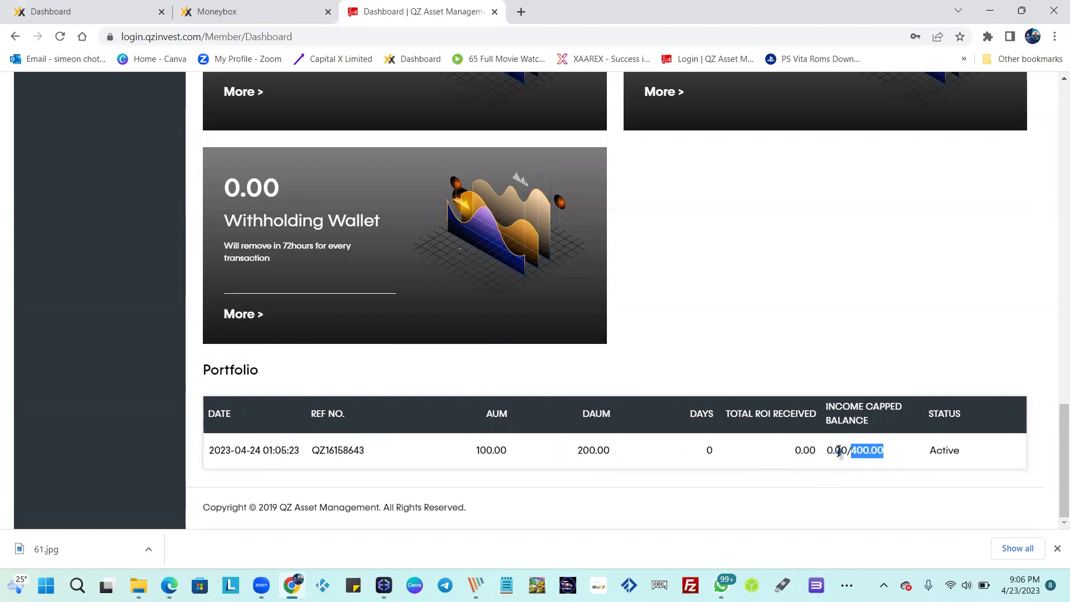
mouse_move(839, 450)
mouse_down()
mouse_move(914, 466)
mouse_move(852, 451)
mouse_up()
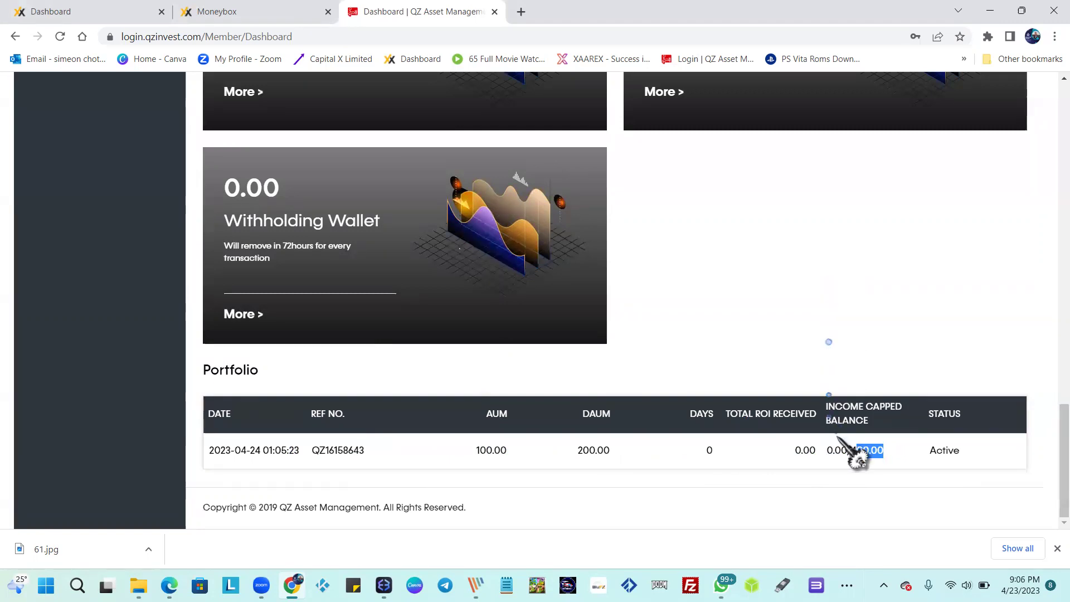
click(863, 452)
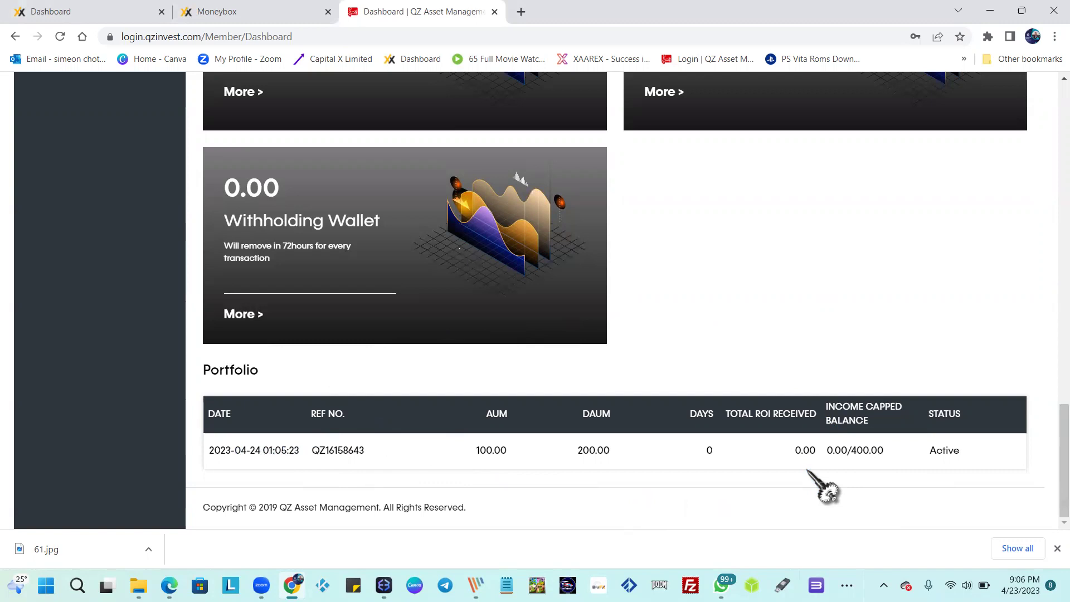
scroll(627, 382, up, 3)
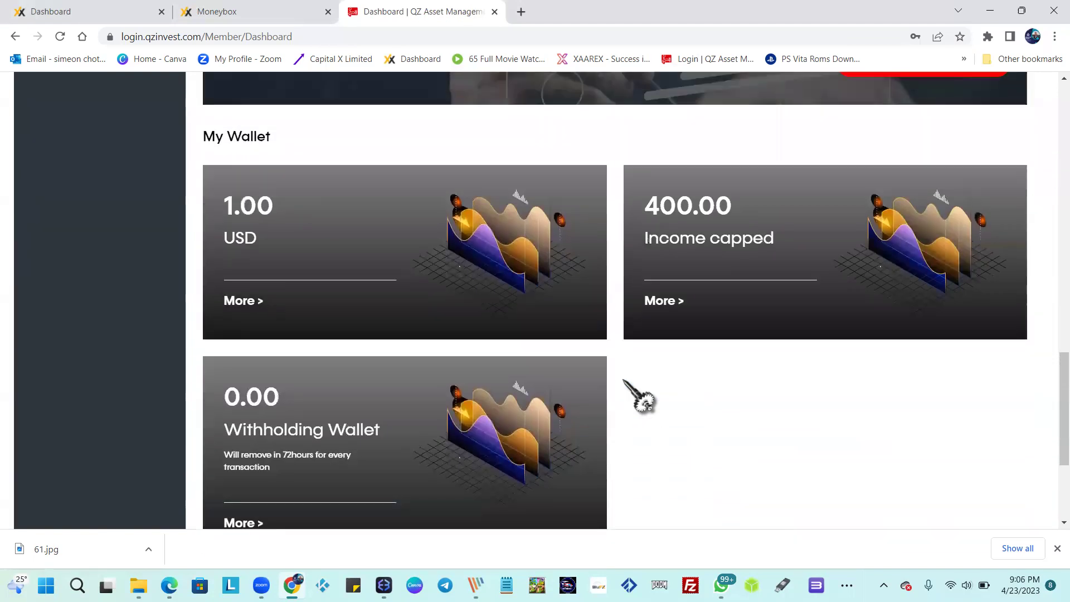
scroll(600, 449, down, 3)
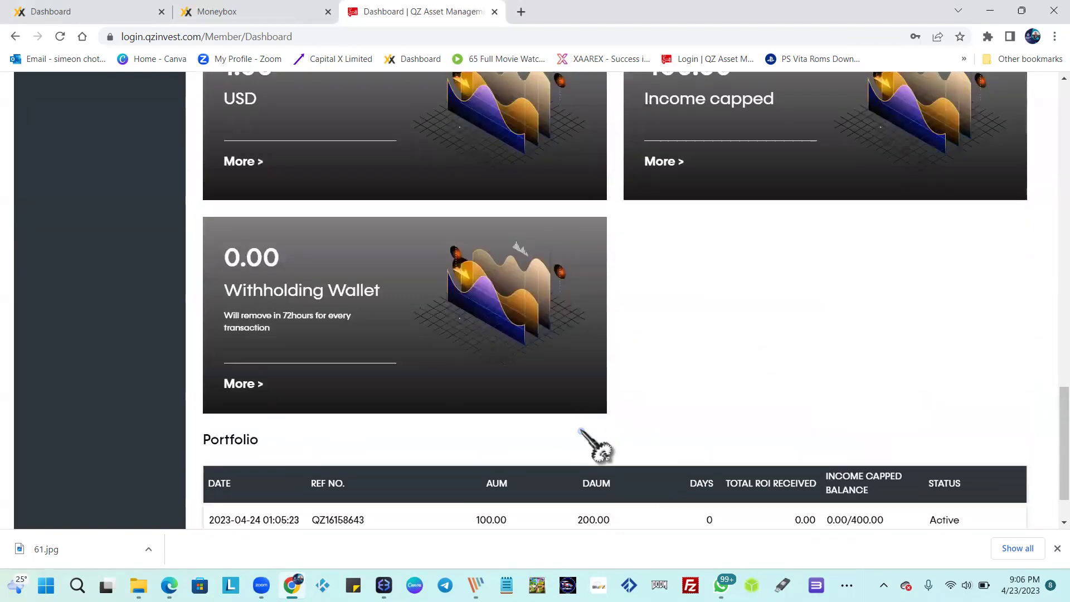